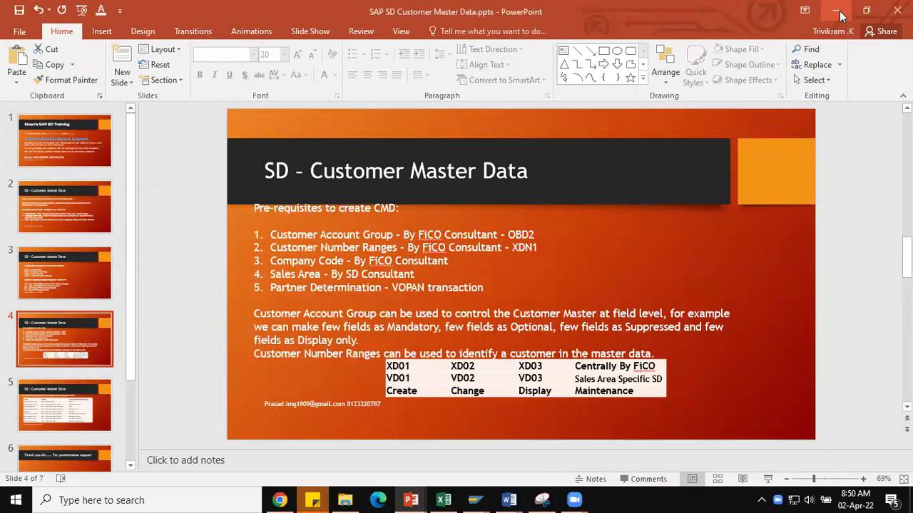
# - Bring back the SAP details of account group ZNK1 and leave them, triggering a connection-broken error
pyautogui.click(475, 499)
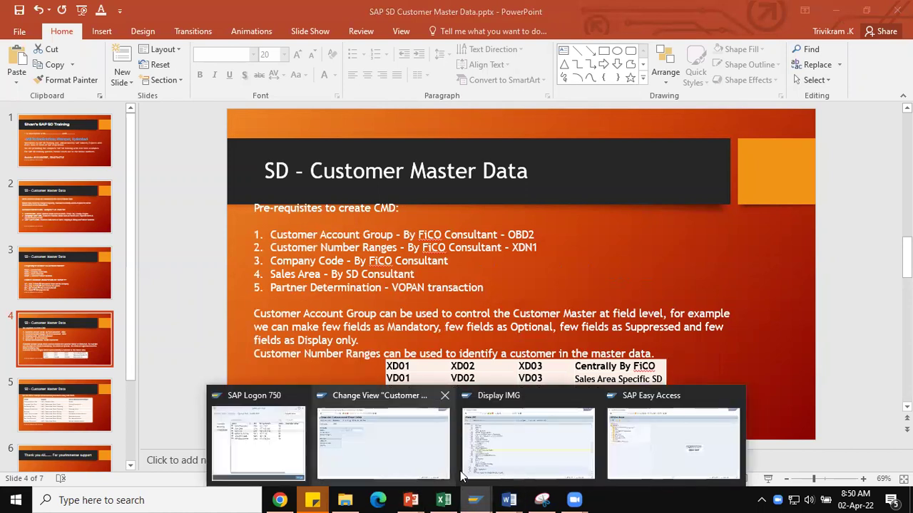
pyautogui.click(382, 449)
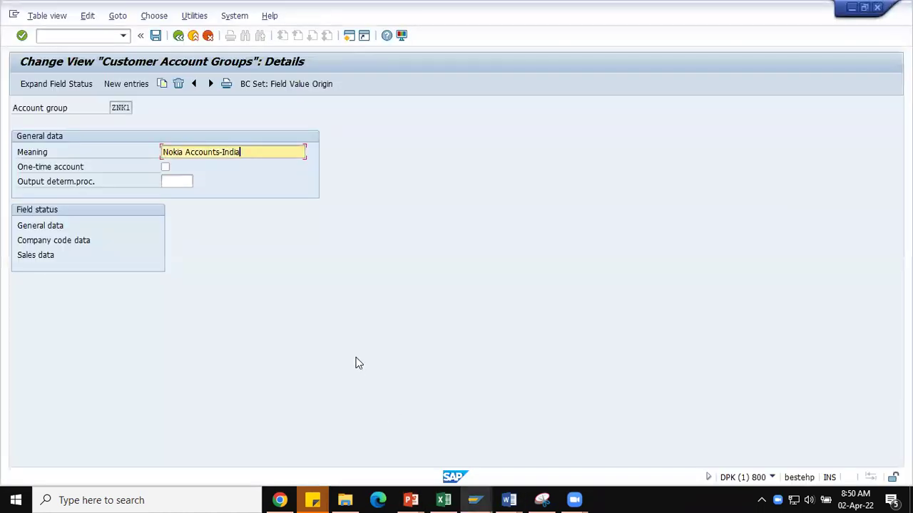
pyautogui.click(114, 33)
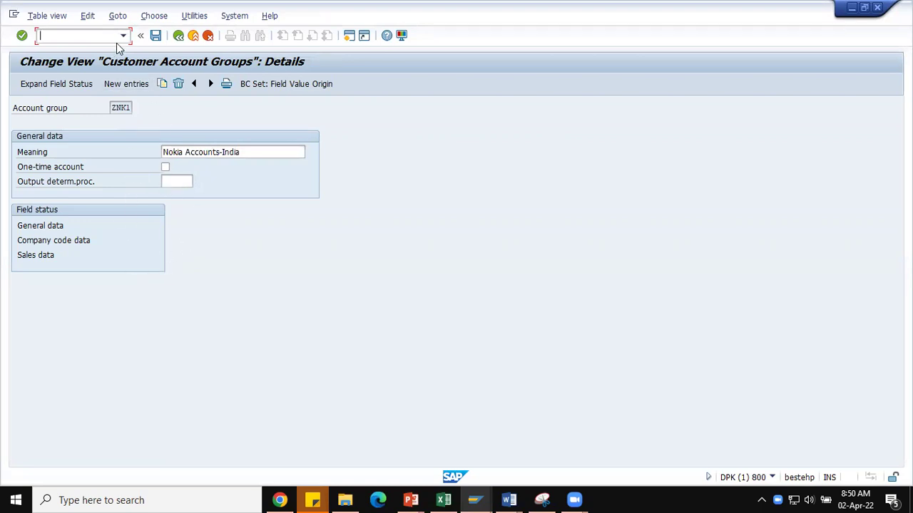
pyautogui.click(179, 35)
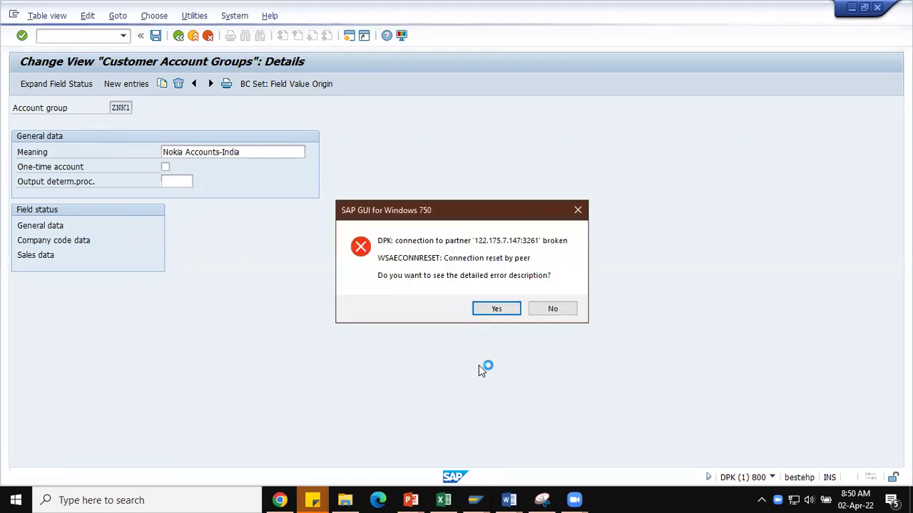
# - Dismiss the connection error and start a logon to the SD_HYD system from SAP Logon
pyautogui.click(561, 313)
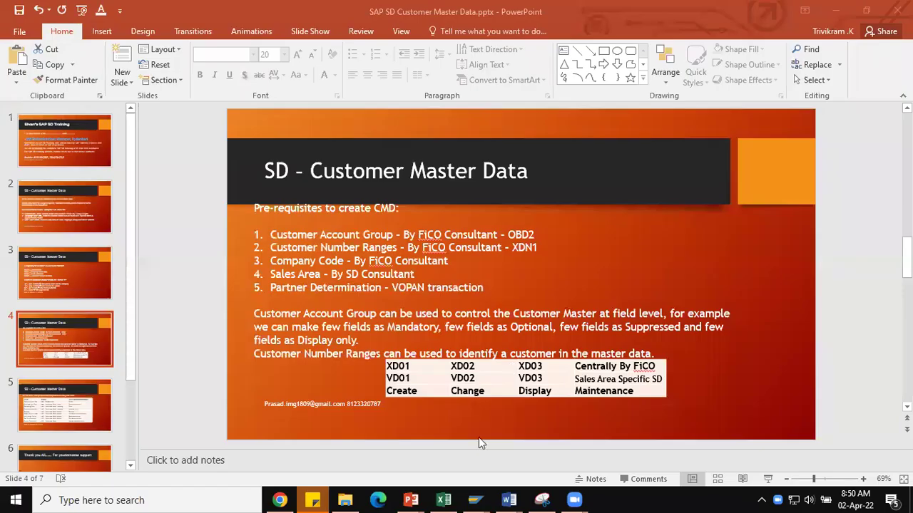
pyautogui.click(468, 494)
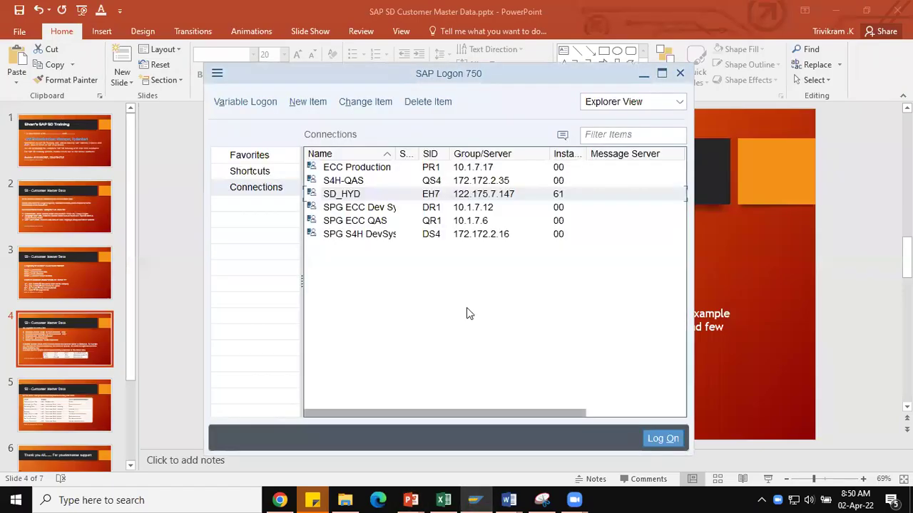
pyautogui.doubleClick(351, 200)
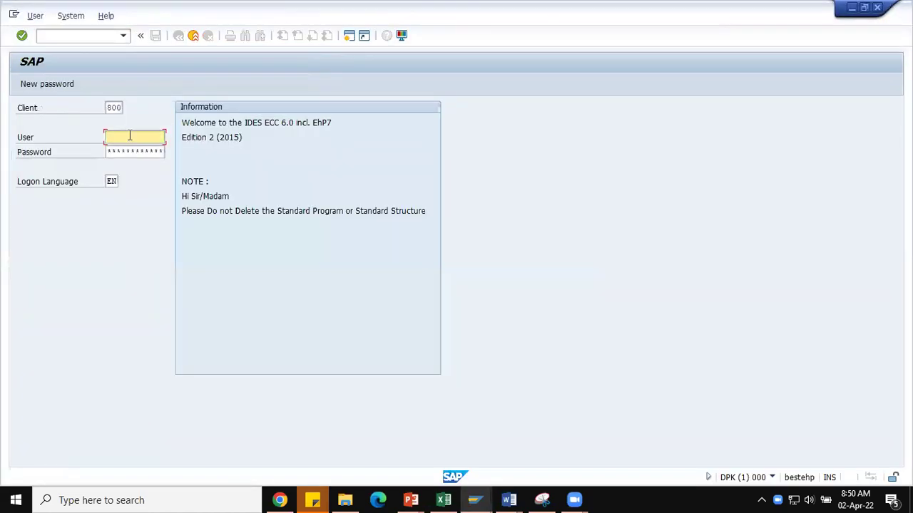
# - Sign in with the saved user and password to client 800, continuing this logon and ending other sessions
pyautogui.click(129, 136)
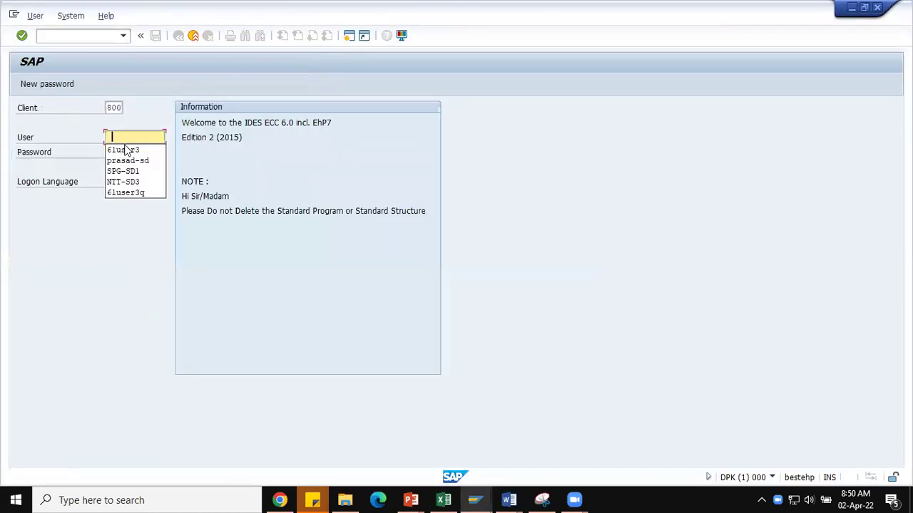
pyautogui.click(124, 150)
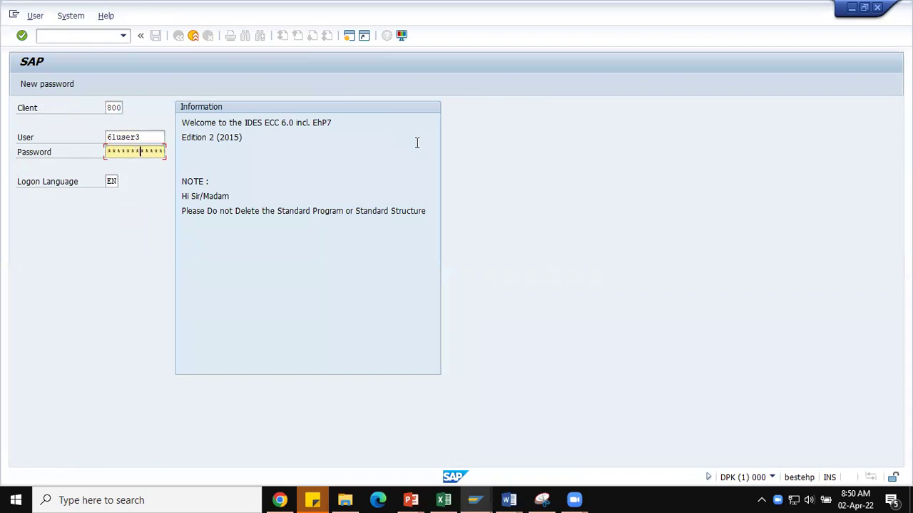
pyautogui.press('Return')
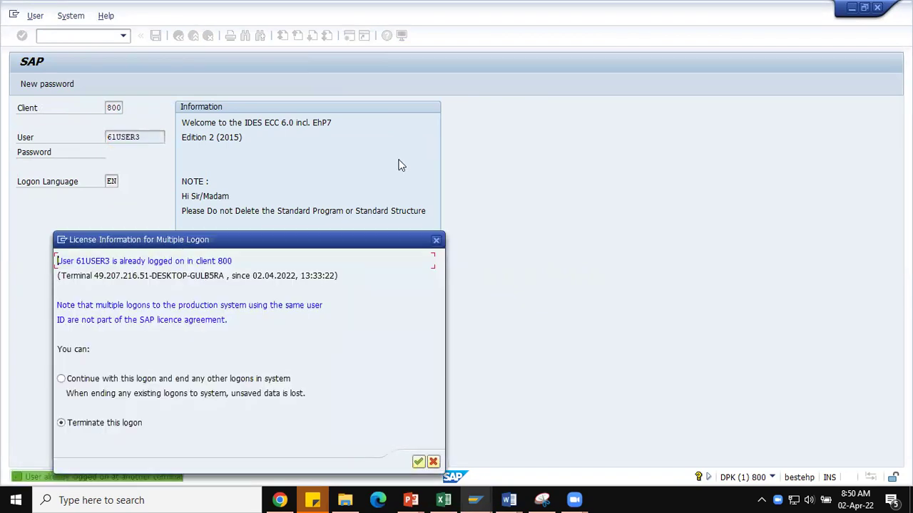
pyautogui.click(61, 378)
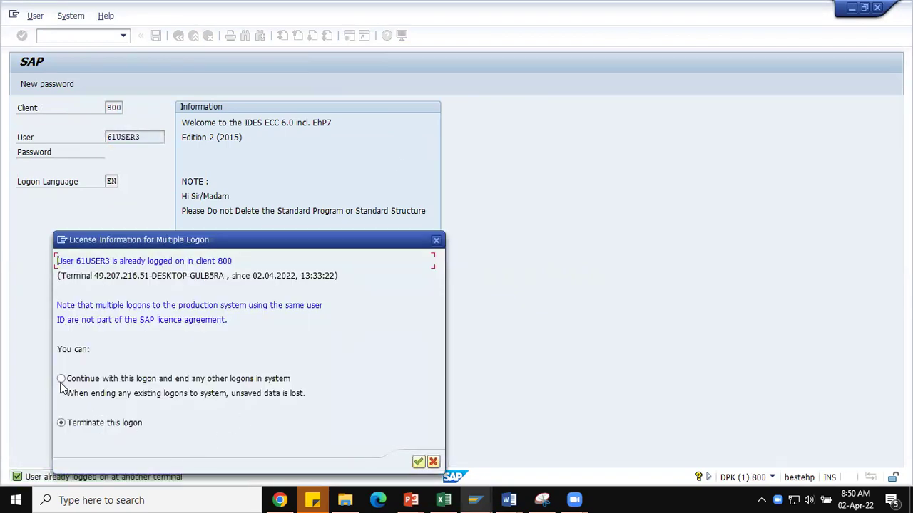
pyautogui.click(417, 461)
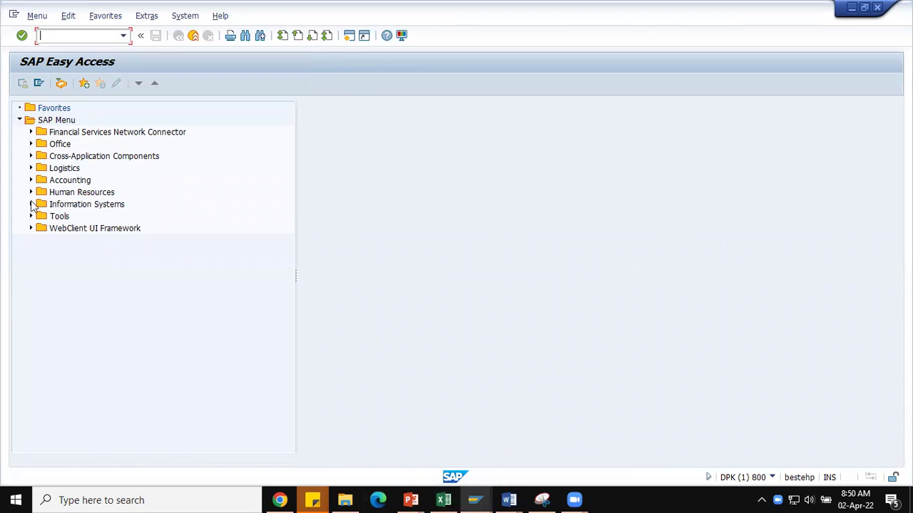
# - Open the customer account groups overview with transaction OBD2
pyautogui.click(32, 169)
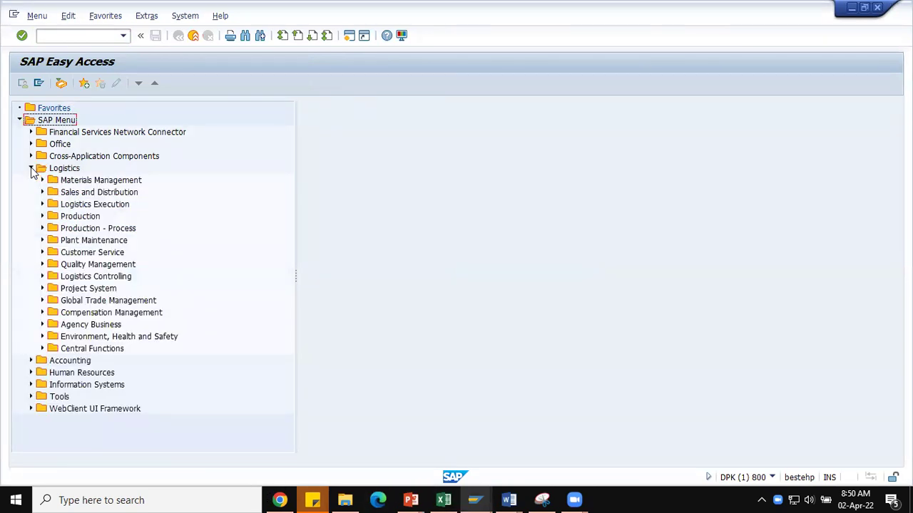
pyautogui.click(31, 169)
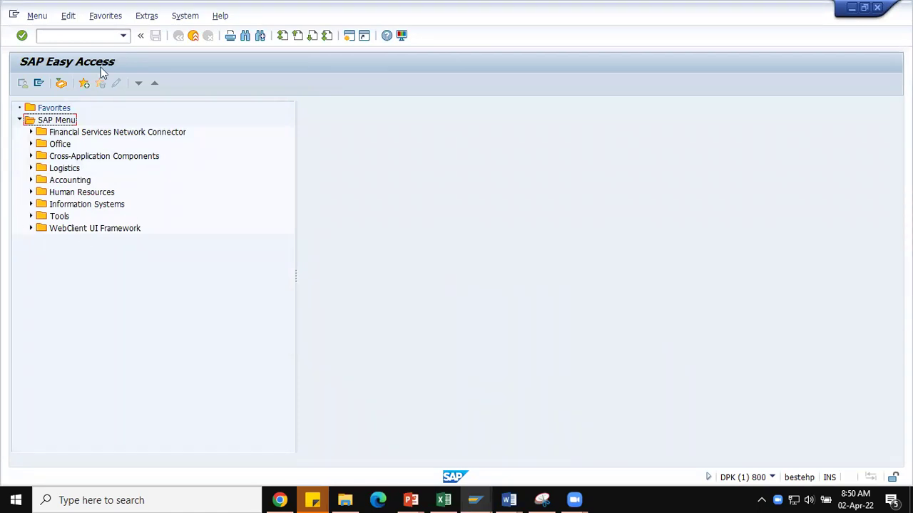
pyautogui.click(100, 36)
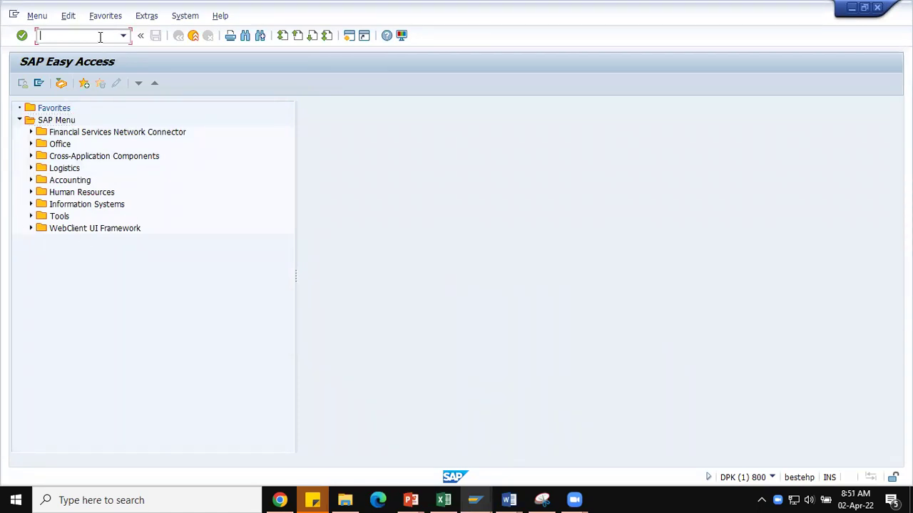
pyautogui.write('obd2')
pyautogui.press('Return')
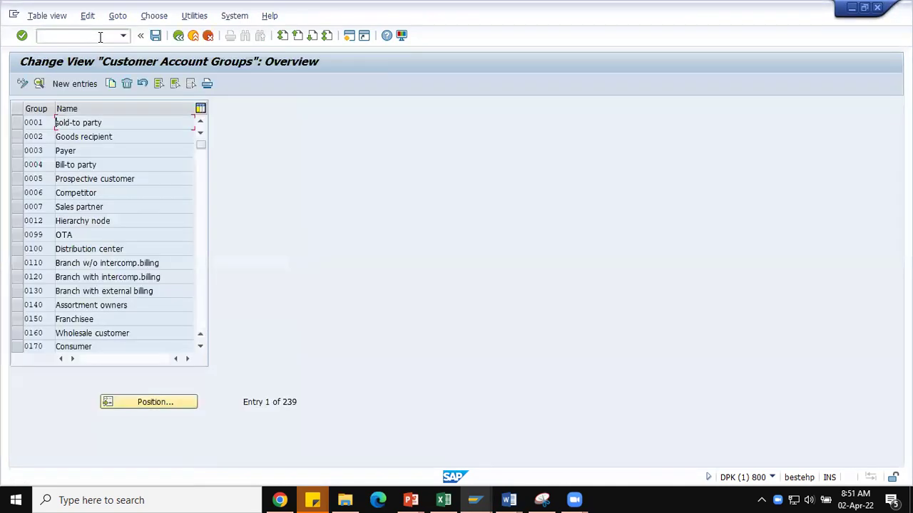
# - Position the list on account group ZNK1 and open its details
pyautogui.click(152, 400)
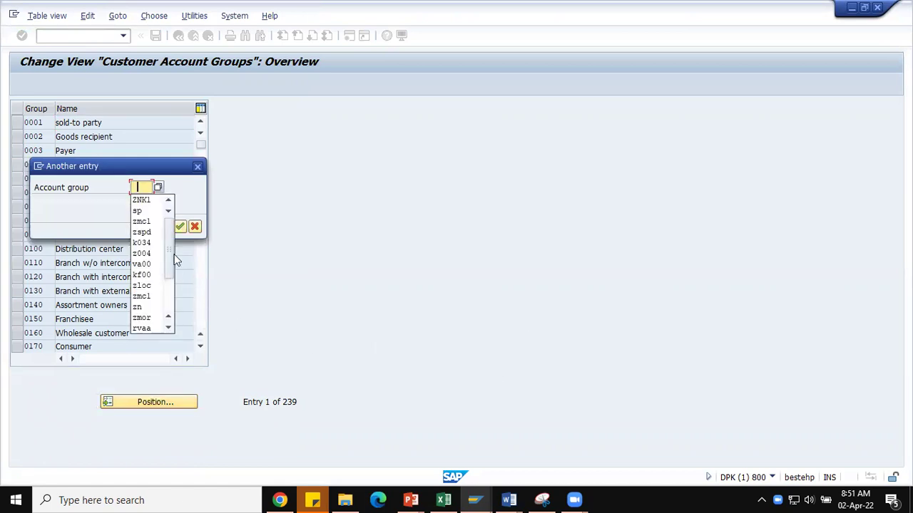
pyautogui.click(147, 202)
pyautogui.click(179, 226)
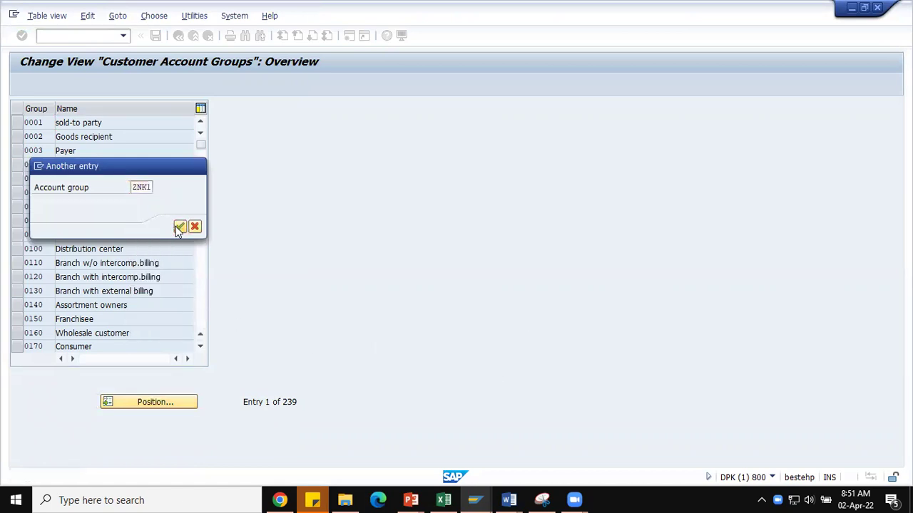
pyautogui.doubleClick(91, 123)
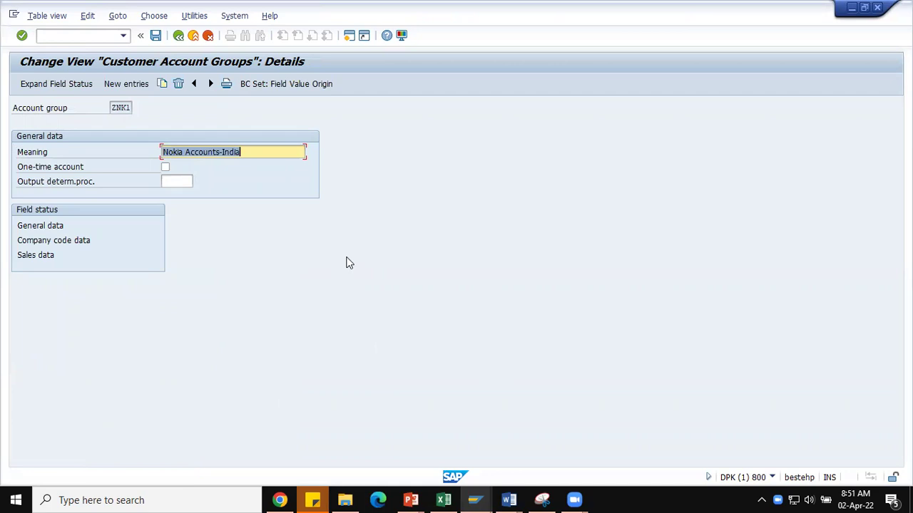
# - Check the customer master prerequisites slide, then return to the ZNK1 Nokia Accounts-India details
pyautogui.click(255, 151)
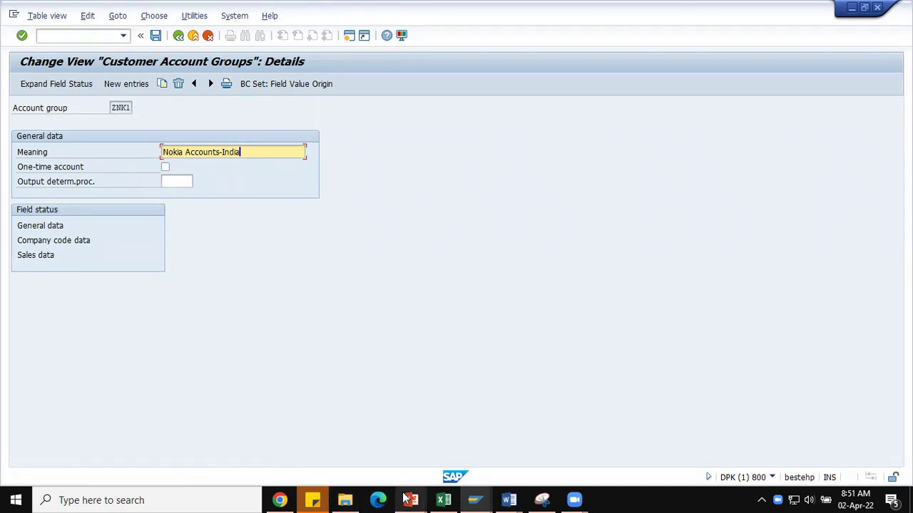
pyautogui.moveTo(409, 499)
pyautogui.click(340, 456)
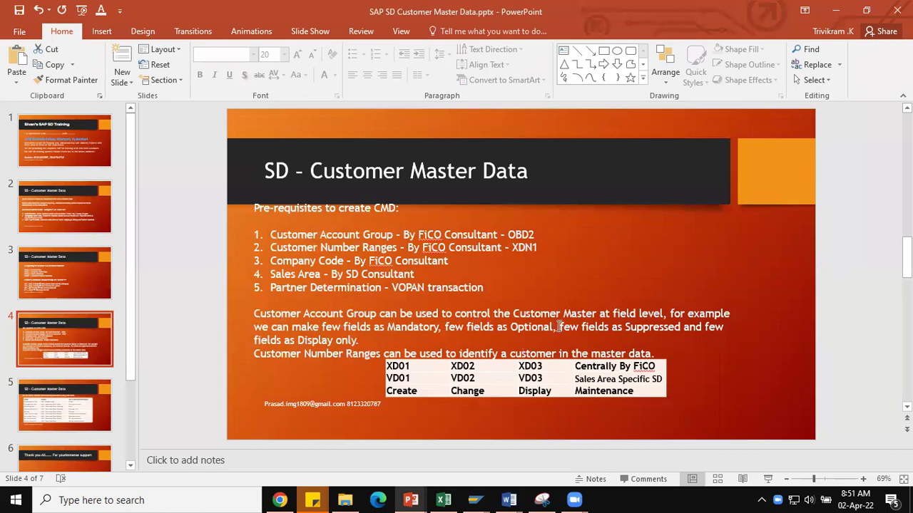
pyautogui.hotkey('alt', 'Tab')
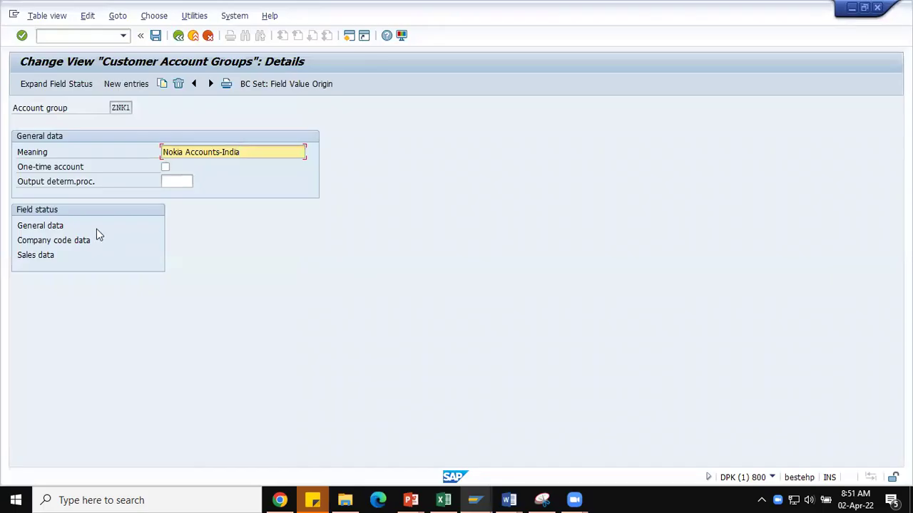
pyautogui.doubleClick(44, 227)
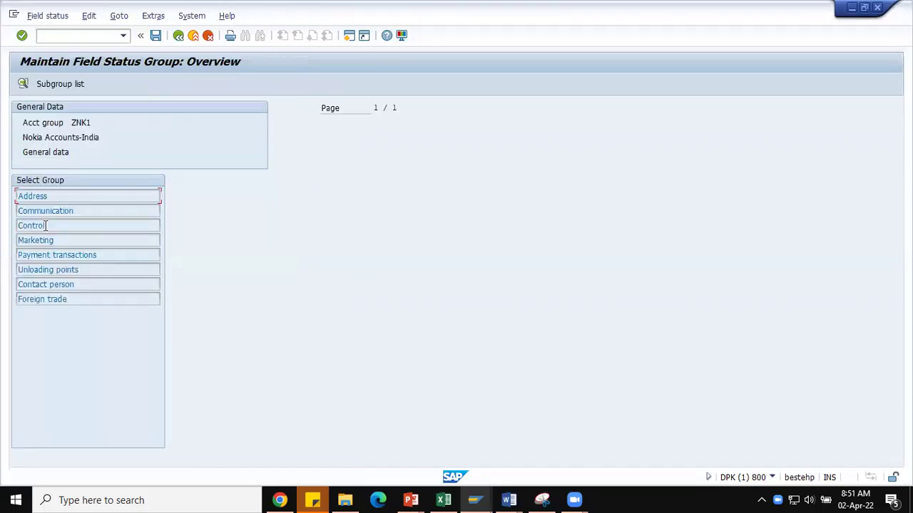
pyautogui.doubleClick(101, 195)
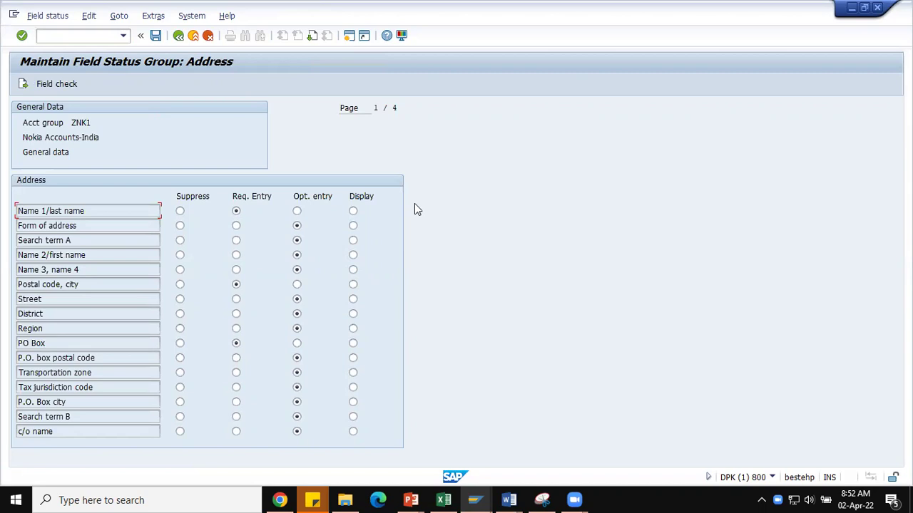
pyautogui.click(178, 35)
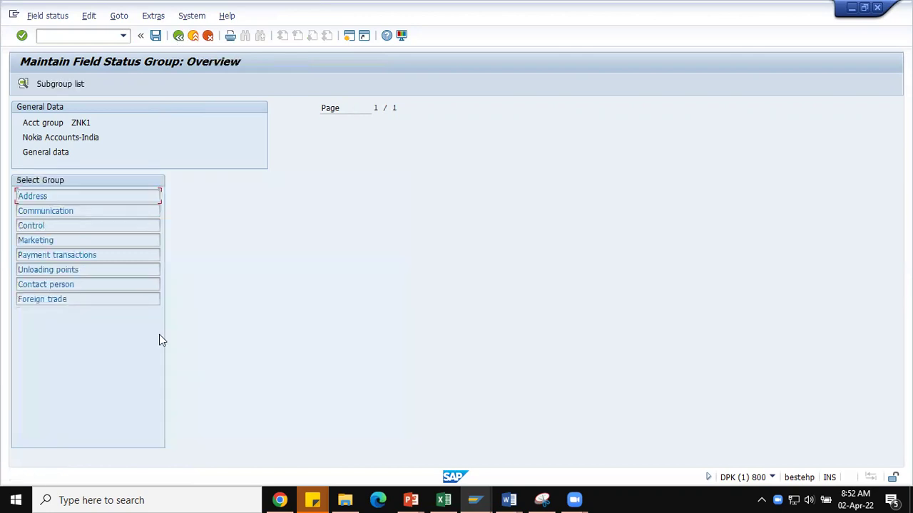
pyautogui.click(178, 35)
pyautogui.press('F3')
pyautogui.doubleClick(77, 241)
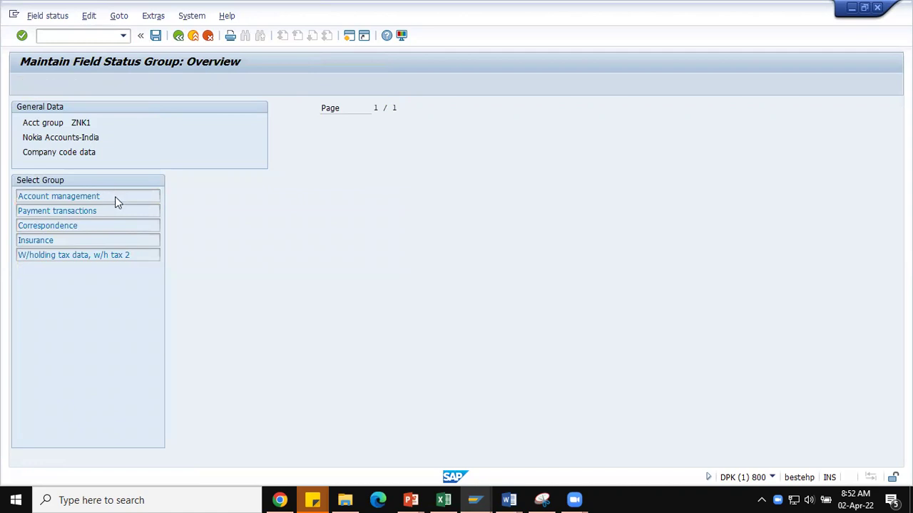
pyautogui.doubleClick(117, 197)
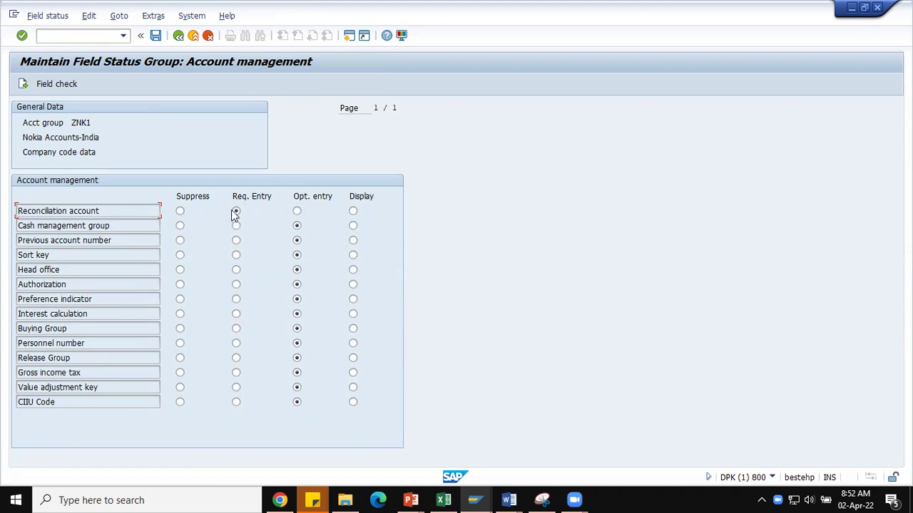
pyautogui.click(177, 37)
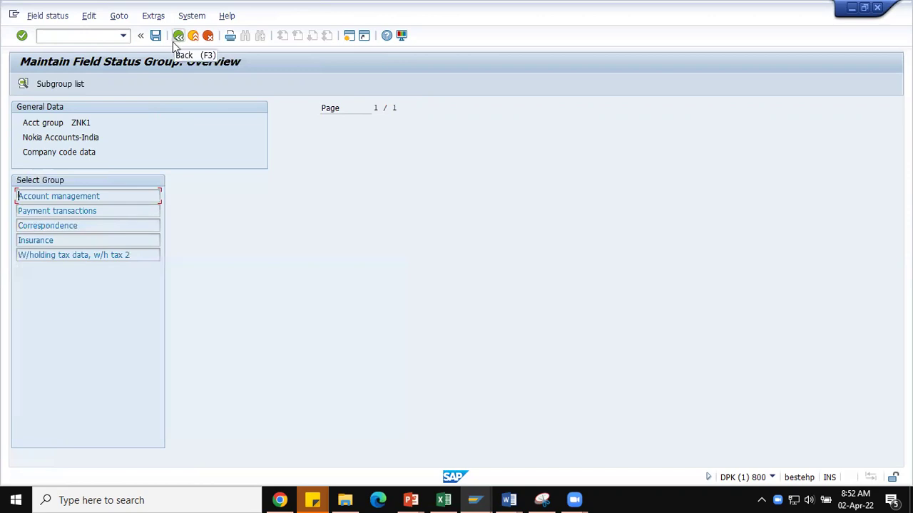
pyautogui.click(177, 37)
pyautogui.click(178, 37)
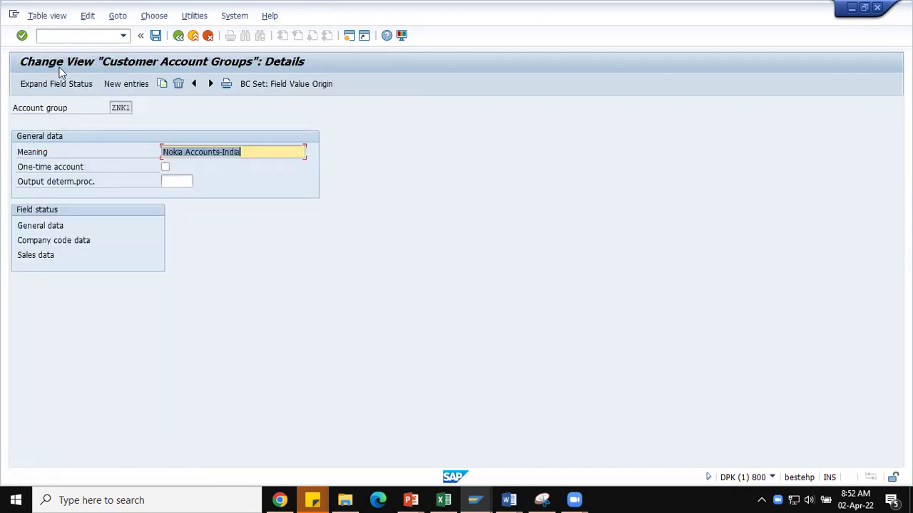
# - Display the customer number range intervals through transaction /nxdn1
pyautogui.click(96, 36)
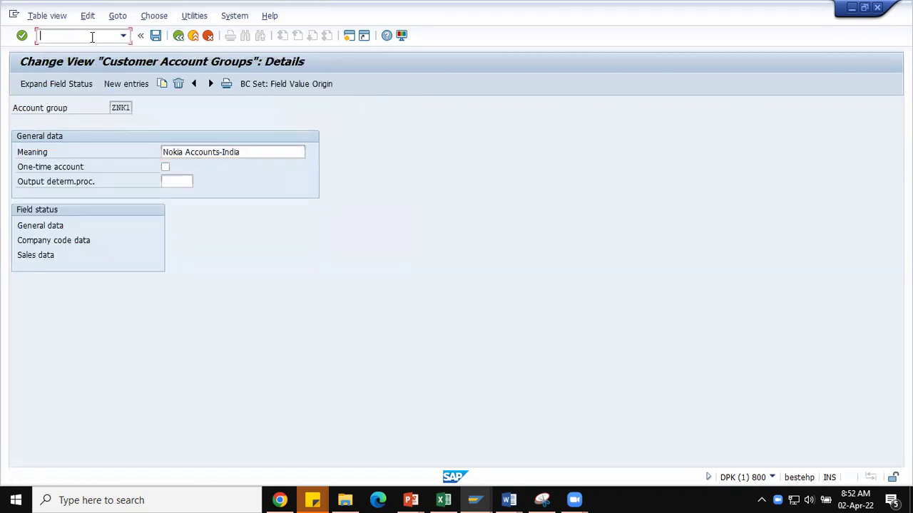
pyautogui.write('/nxdn1')
pyautogui.press('Return')
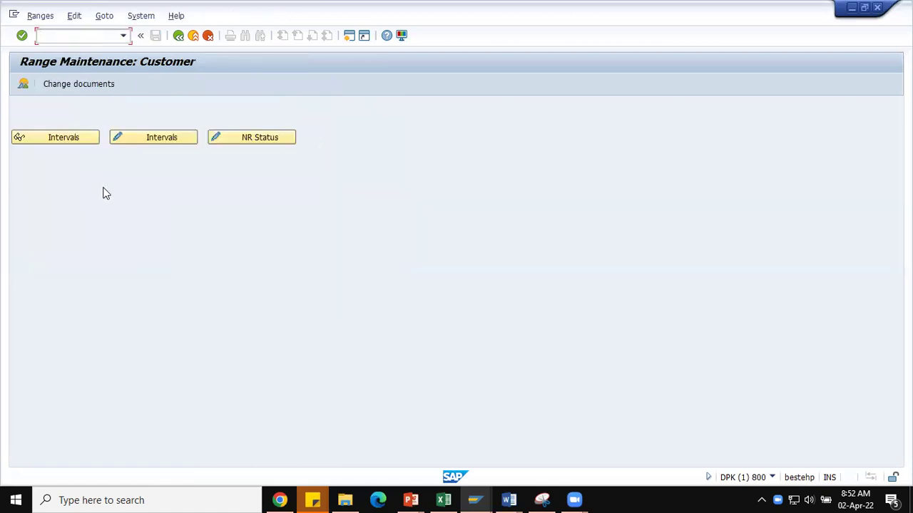
pyautogui.click(56, 142)
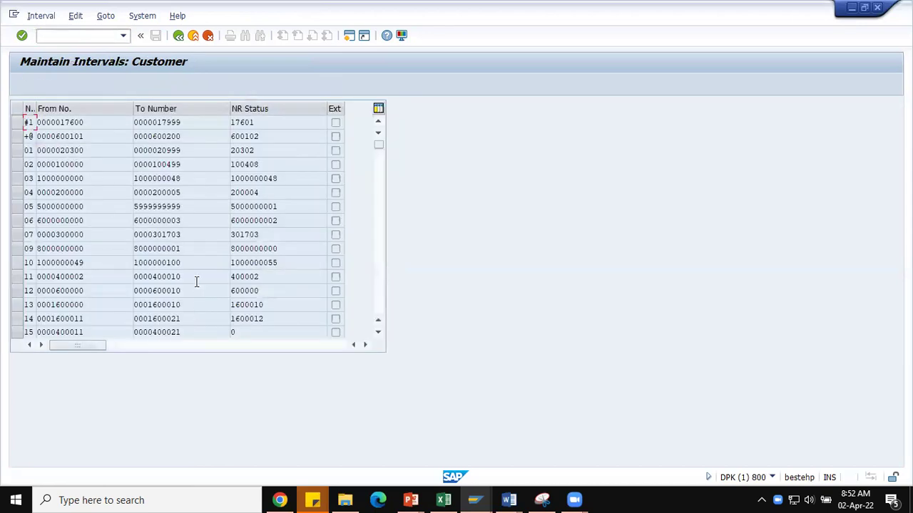
# - Scroll through the number range interval table down to interval Z4
pyautogui.scroll(-7, 107, 187)
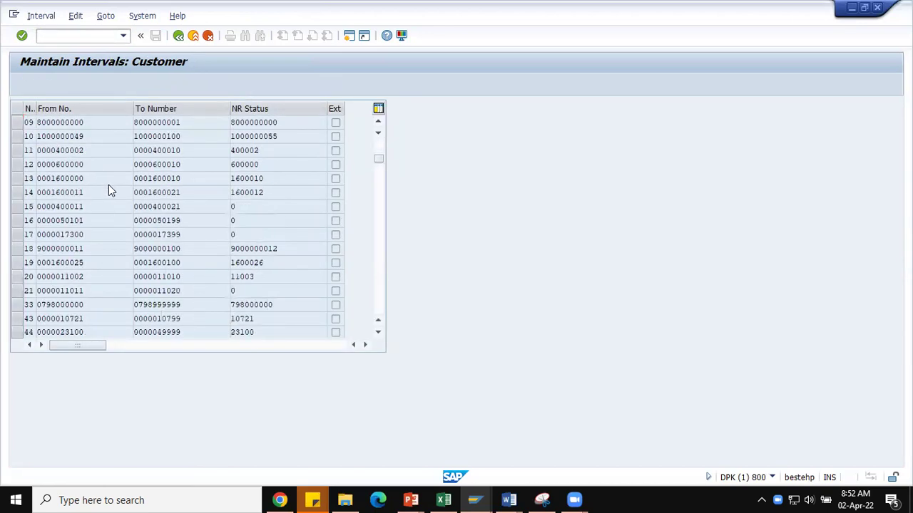
pyautogui.scroll(-10, 109, 186)
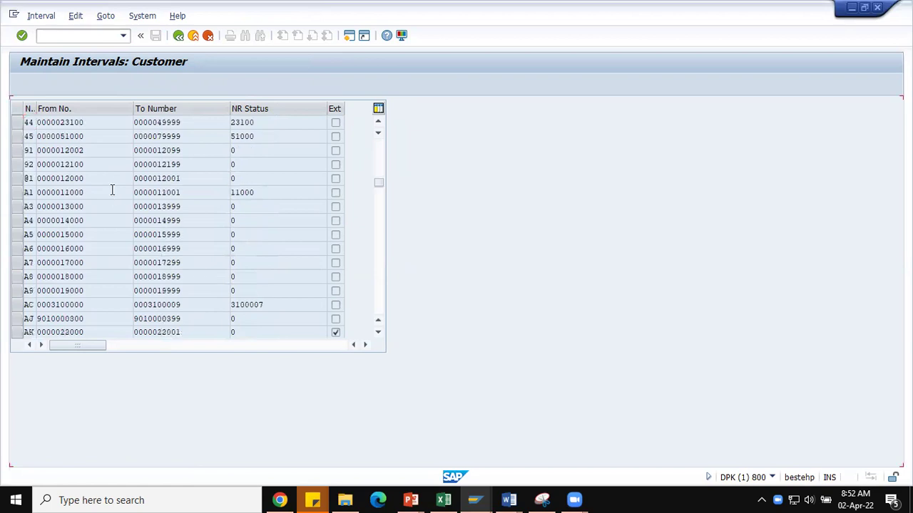
pyautogui.scroll(-12, 115, 199)
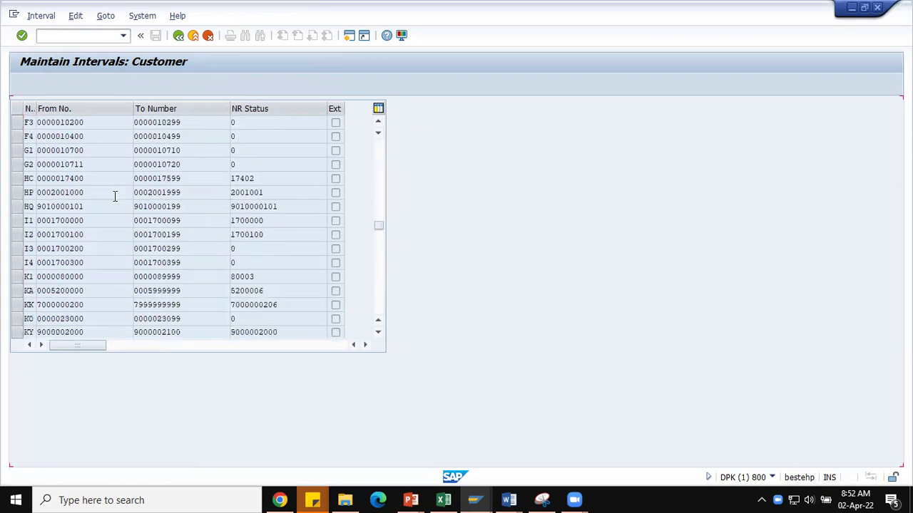
pyautogui.scroll(-12, 114, 195)
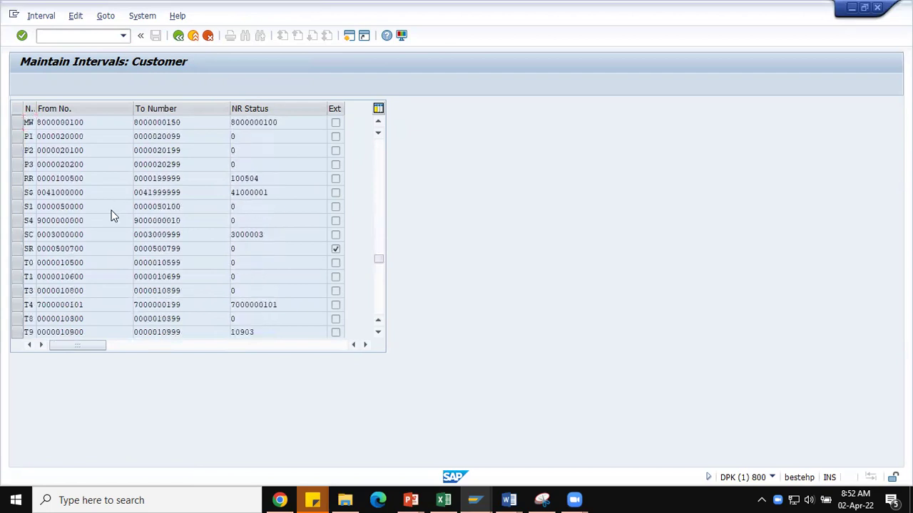
pyautogui.scroll(-3, 113, 207)
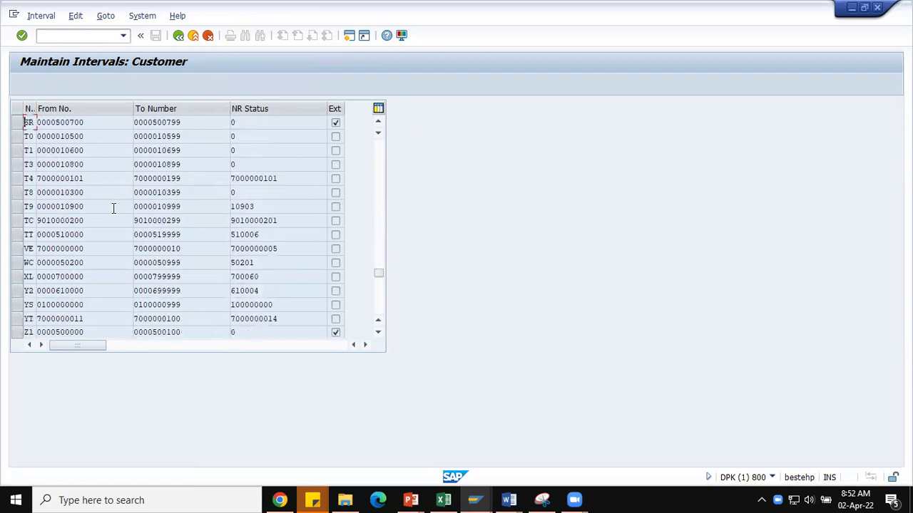
pyautogui.scroll(-1, 114, 208)
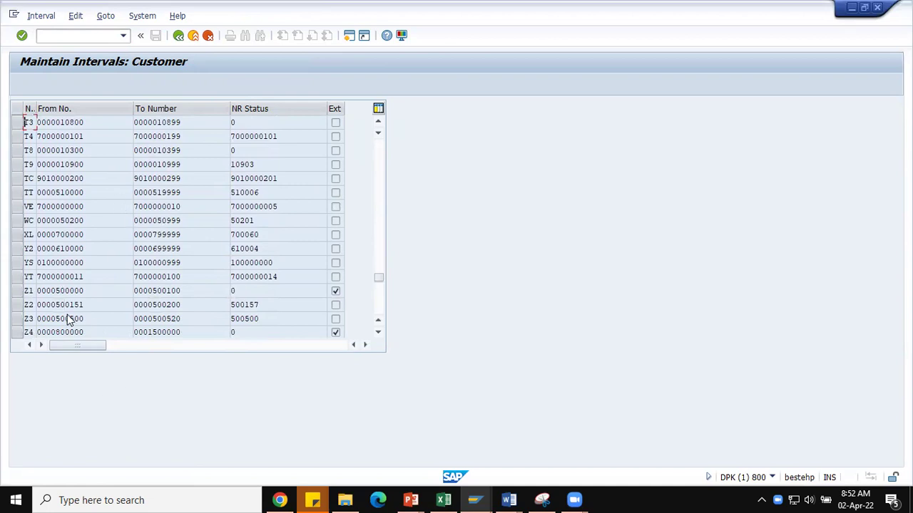
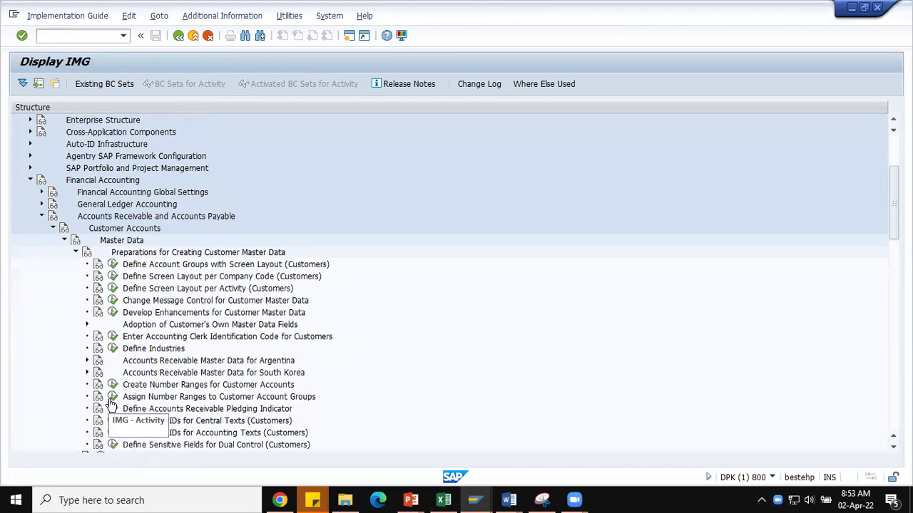
# - Confirm account group ZNK1 is assigned number range ZK, then open customer number range maintenance
pyautogui.click(112, 400)
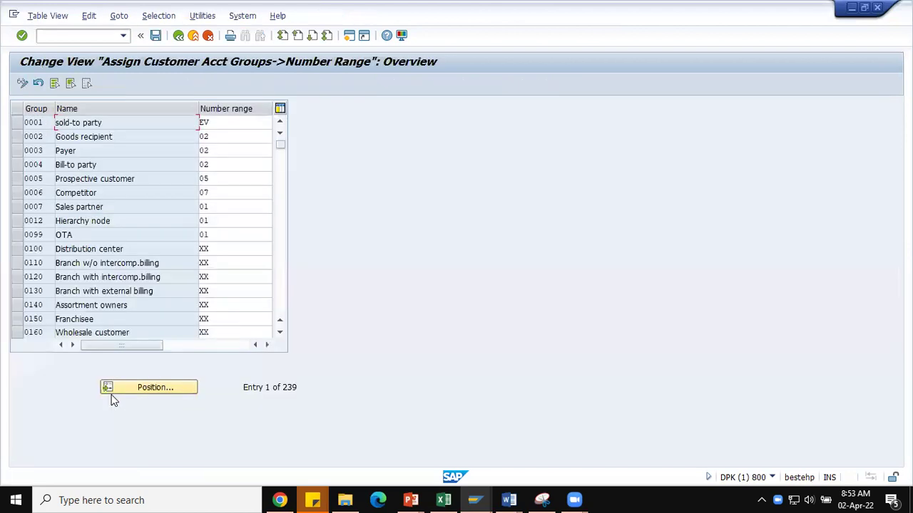
pyautogui.click(151, 387)
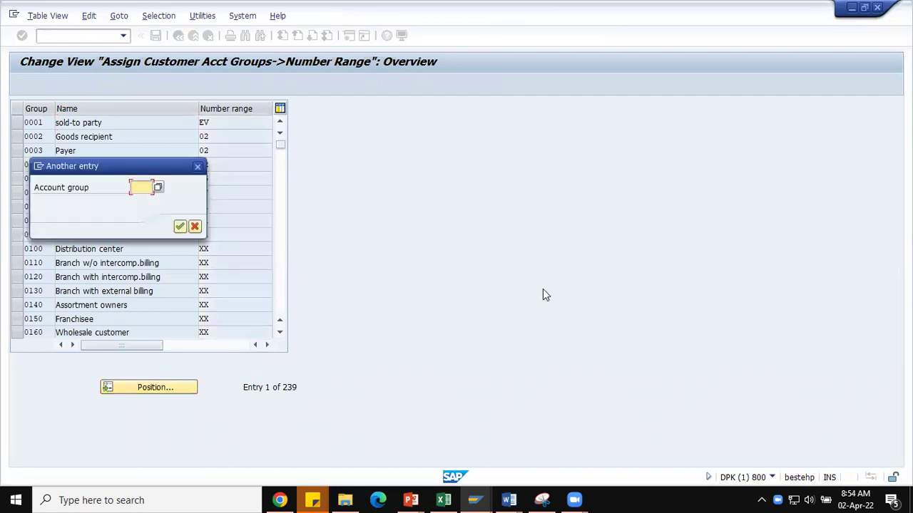
pyautogui.write('ZNK1')
pyautogui.press('Return')
pyautogui.press('Return')
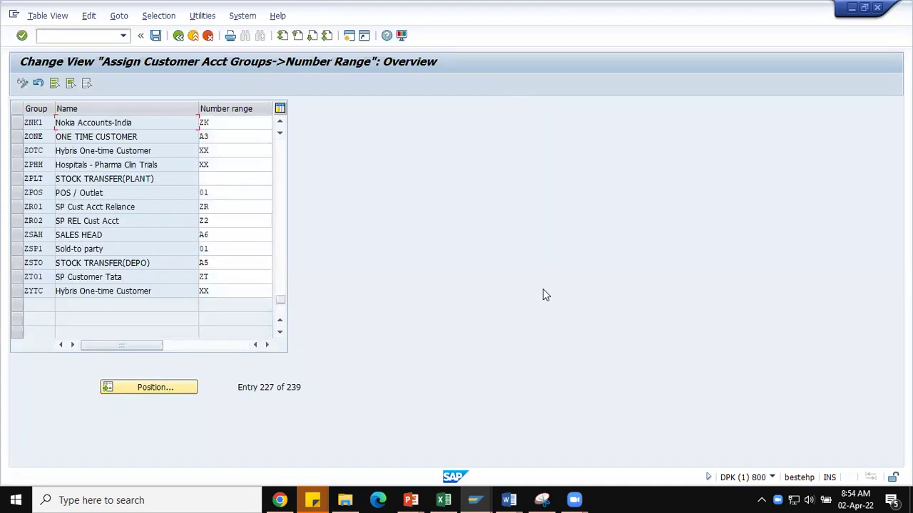
pyautogui.click(236, 123)
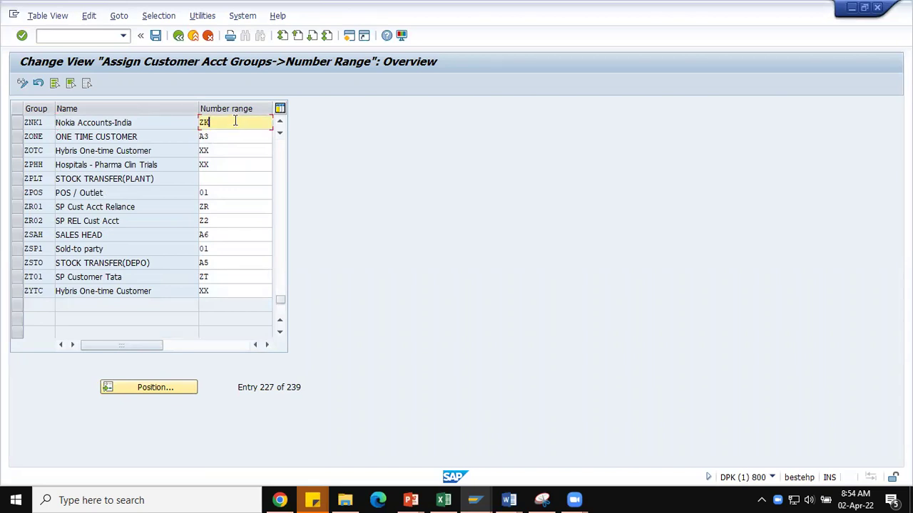
pyautogui.click(178, 35)
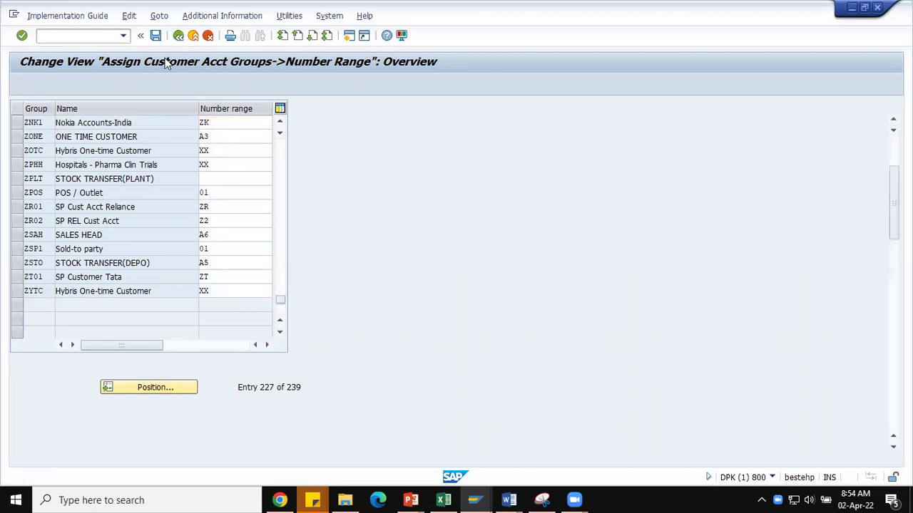
pyautogui.click(112, 385)
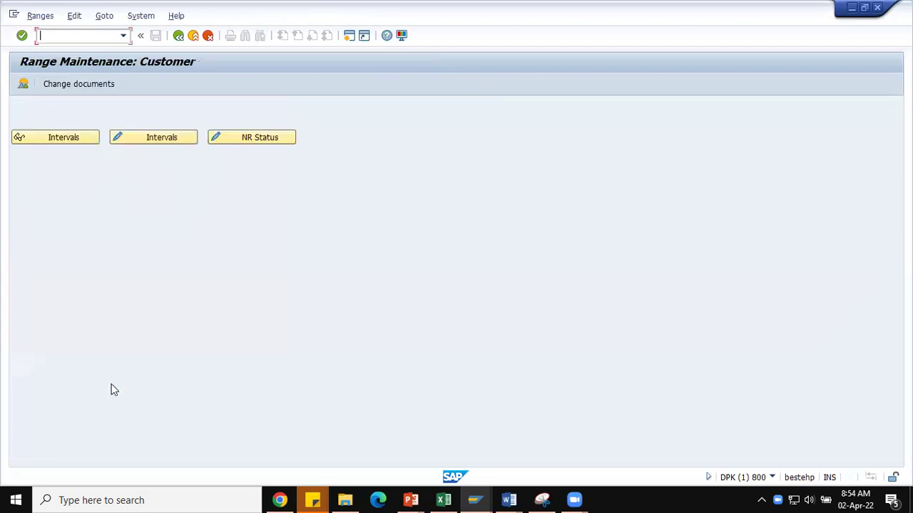
pyautogui.click(91, 139)
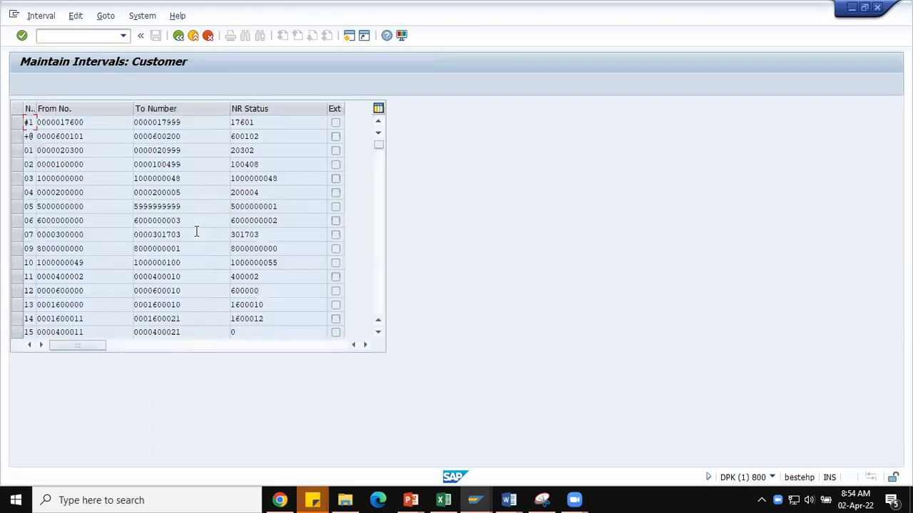
pyautogui.moveTo(378, 145); pyautogui.dragTo(371, 309)
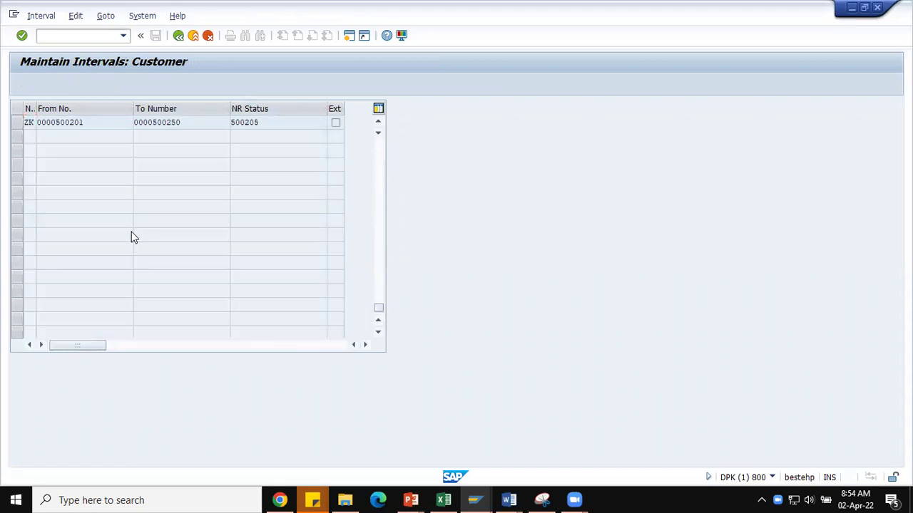
pyautogui.scroll(4, 132, 236)
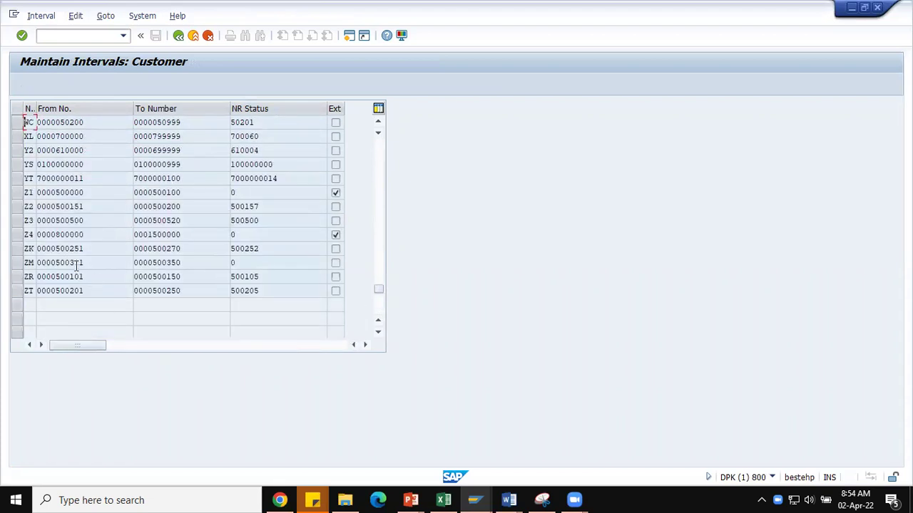
pyautogui.click(94, 248)
pyautogui.moveTo(195, 252); pyautogui.dragTo(134, 261)
pyautogui.click(179, 35)
pyautogui.click(179, 35)
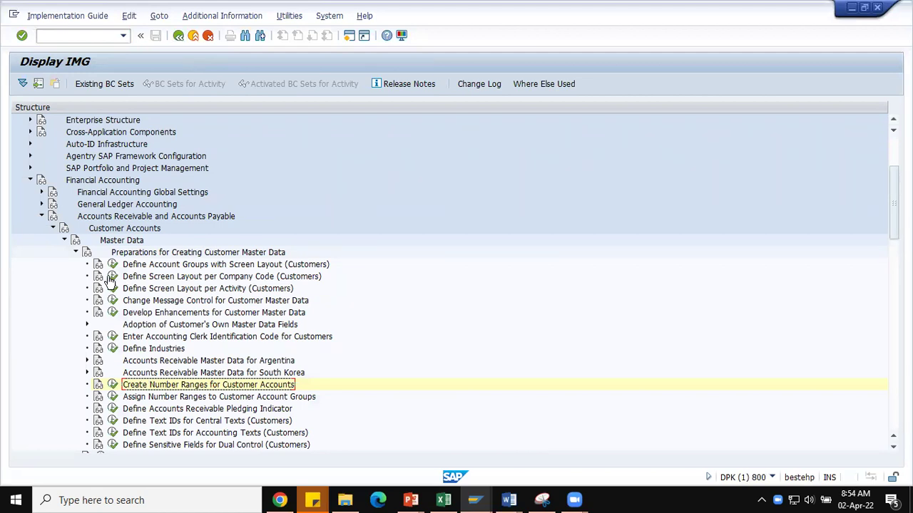
# - Collapse the Financial Accounting branch and its Master Data and Customer Accounts subfolders
pyautogui.click(65, 240)
pyautogui.click(53, 228)
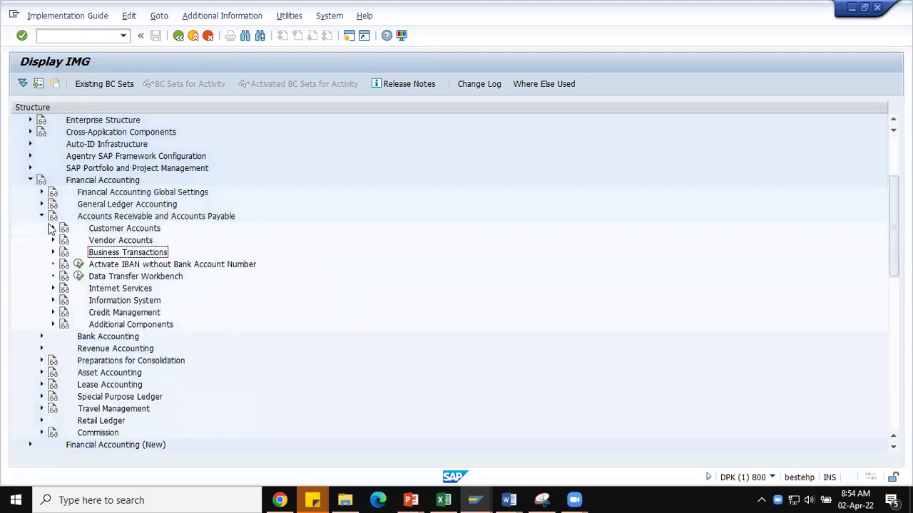
pyautogui.click(41, 217)
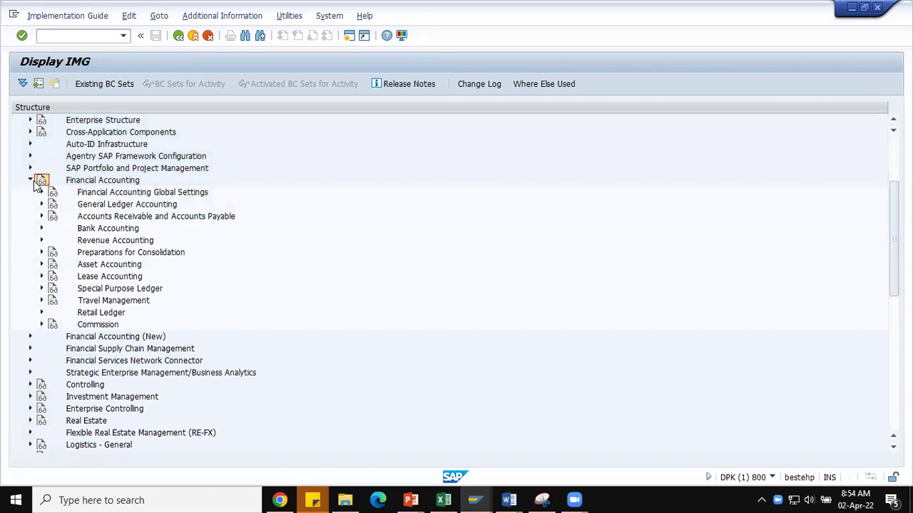
pyautogui.click(31, 180)
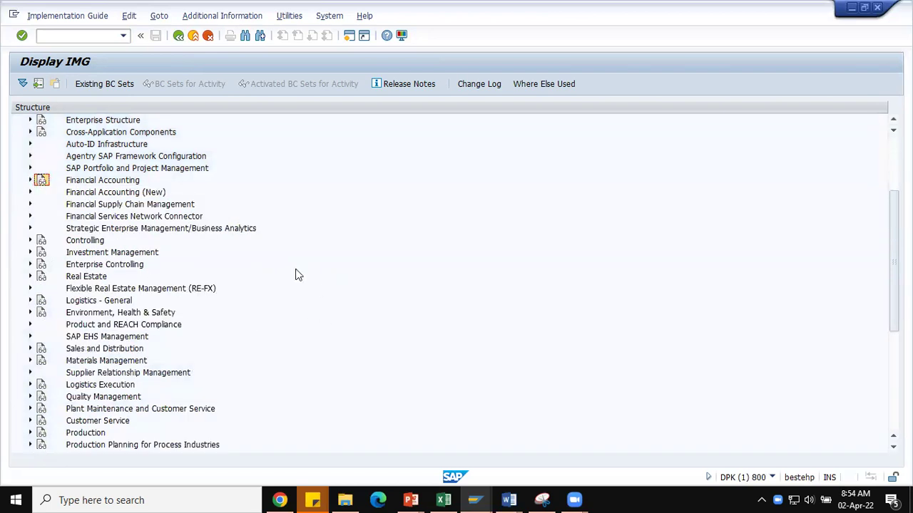
# - Run Set Up Partner Determination under Sales and Distribution > Basic Functions > Partner Determination
pyautogui.scroll(-2, 296, 244)
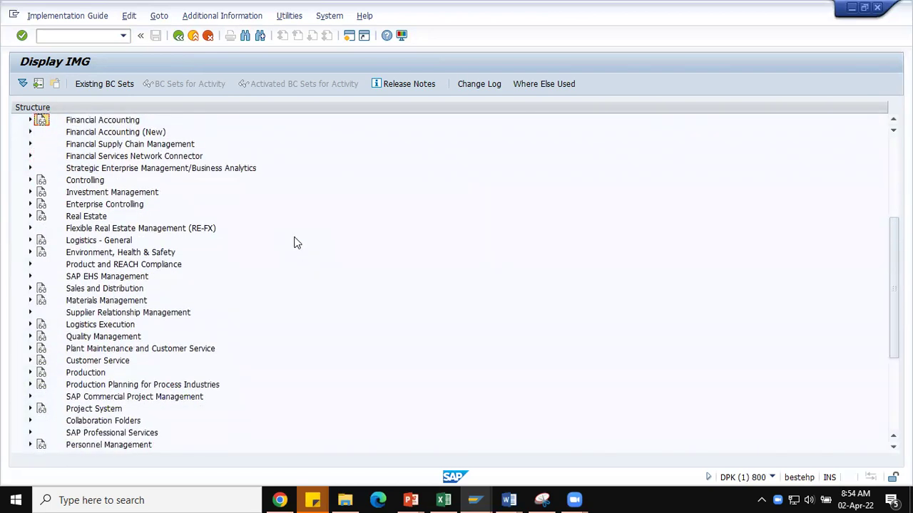
pyautogui.click(30, 289)
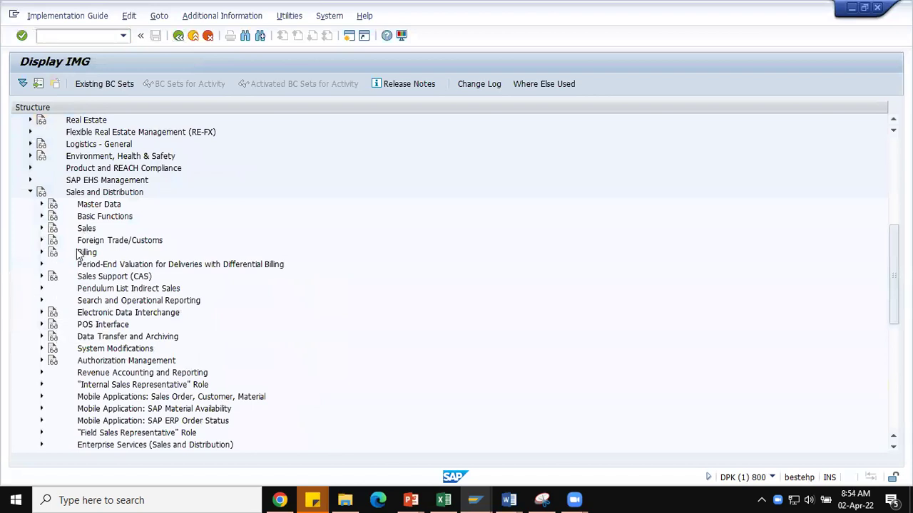
pyautogui.click(41, 216)
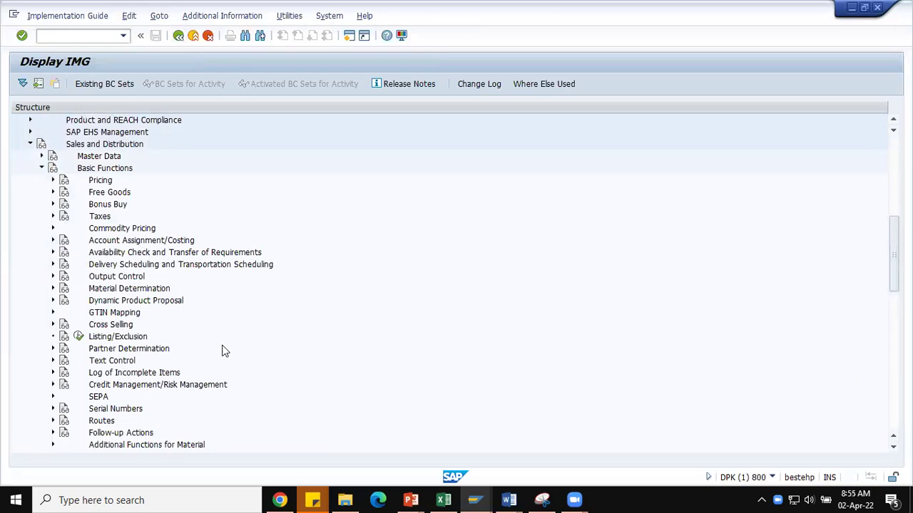
pyautogui.click(52, 349)
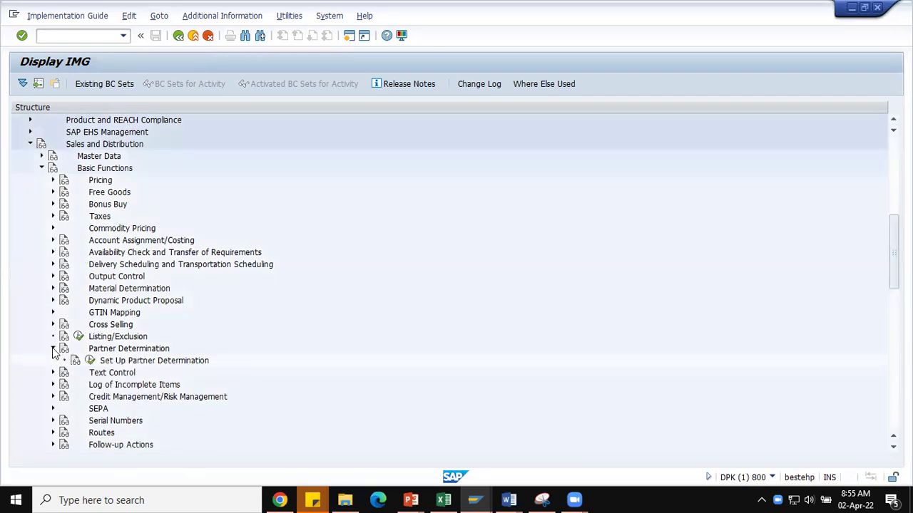
pyautogui.click(90, 362)
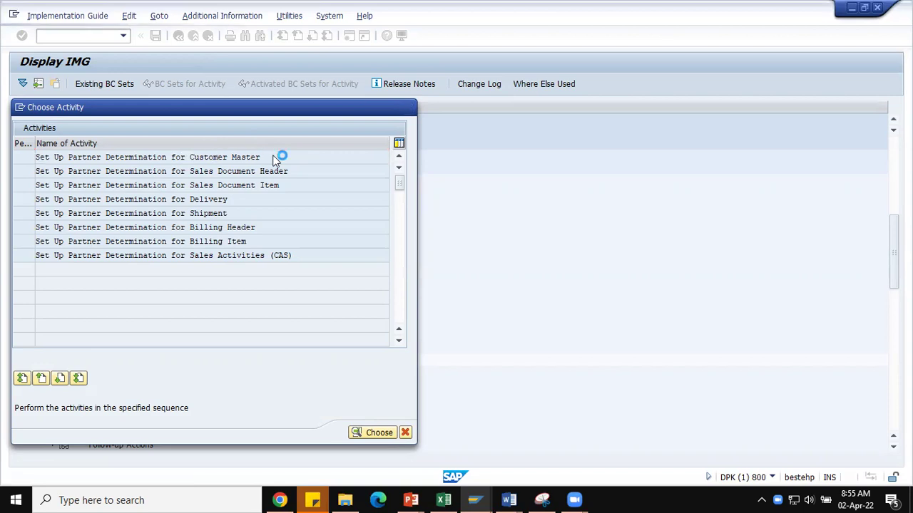
pyautogui.doubleClick(276, 155)
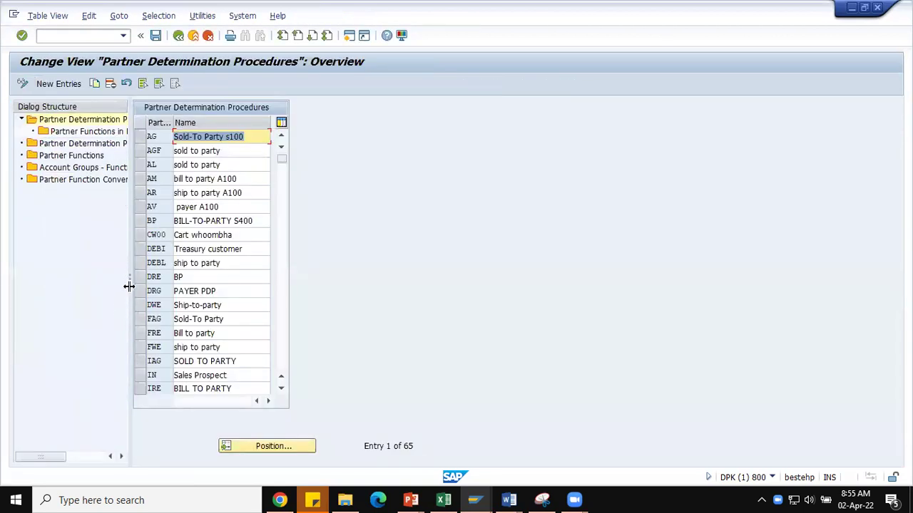
# - Widen the dialog structure panel and review the customer master partner functions
pyautogui.moveTo(130, 282); pyautogui.dragTo(196, 283)
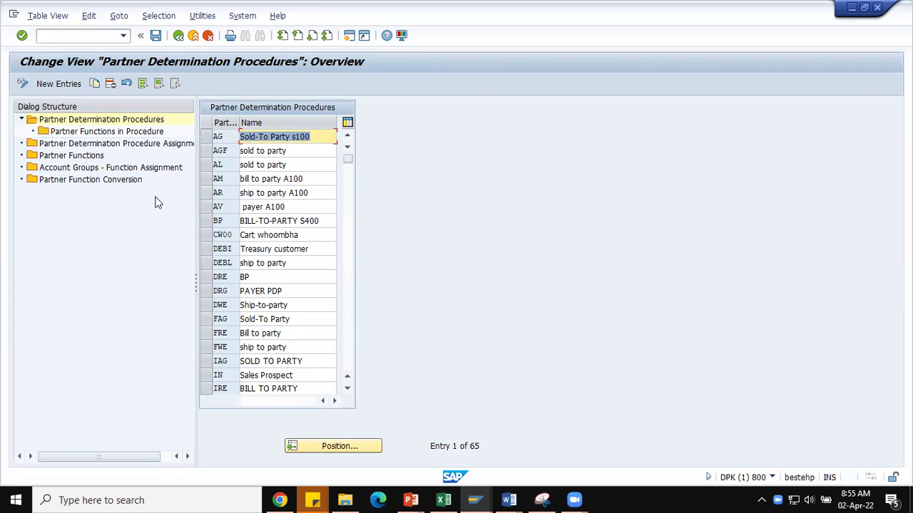
pyautogui.doubleClick(74, 155)
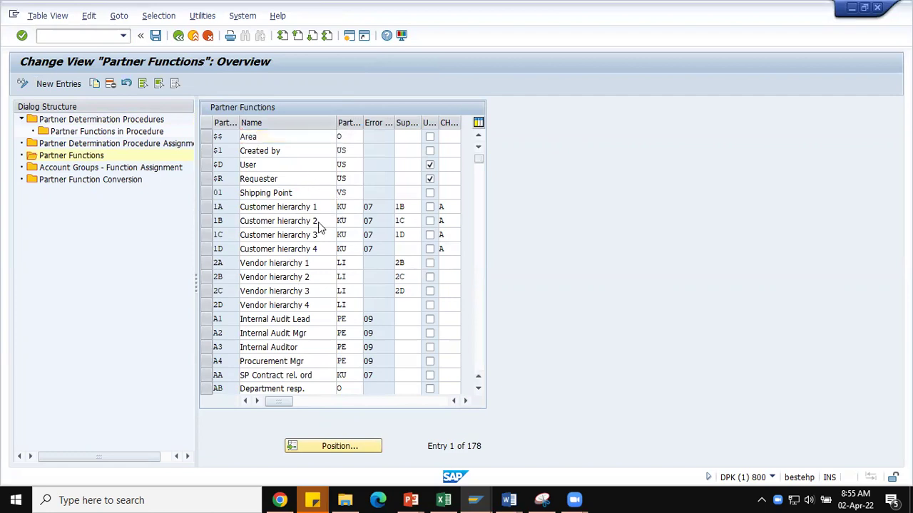
pyautogui.scroll(-11, 320, 230)
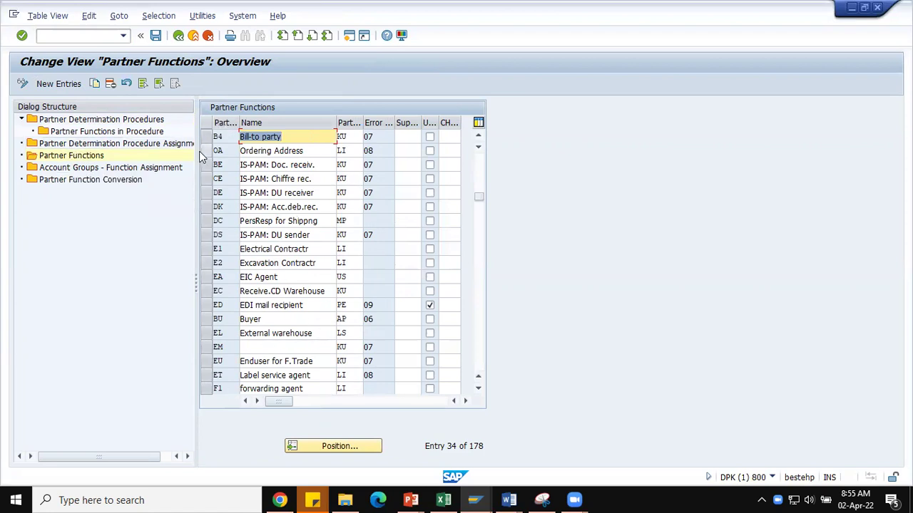
# - Locate partner determination procedure ZNK1 Nokia Partners and select it
pyautogui.click(114, 121)
pyautogui.doubleClick(114, 121)
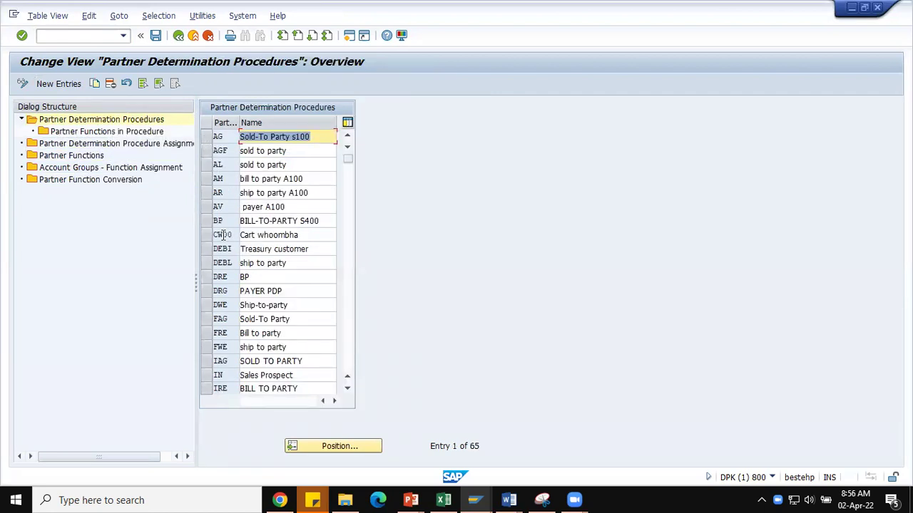
pyautogui.click(304, 449)
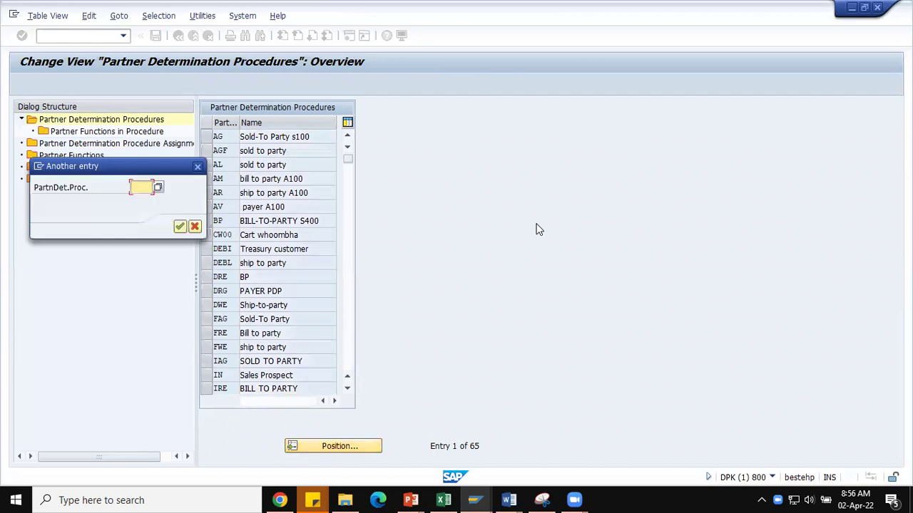
pyautogui.write('ZNK1')
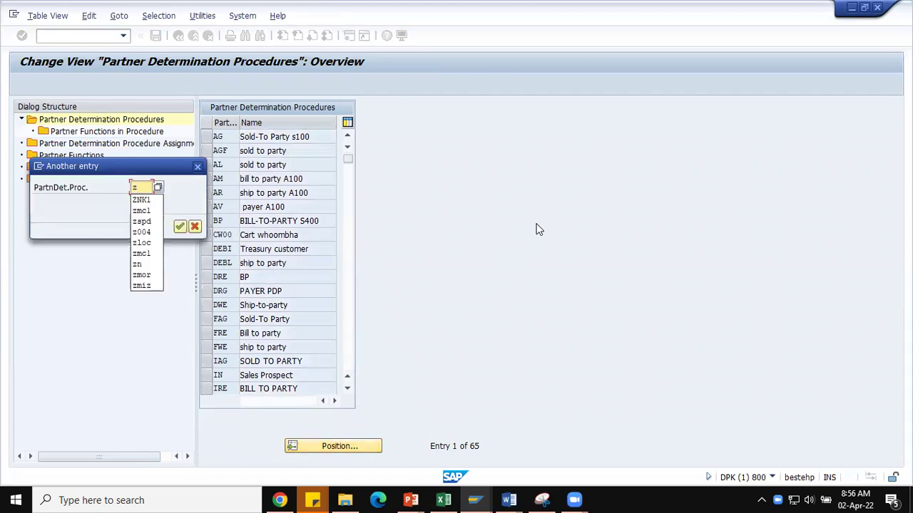
pyautogui.press('Return')
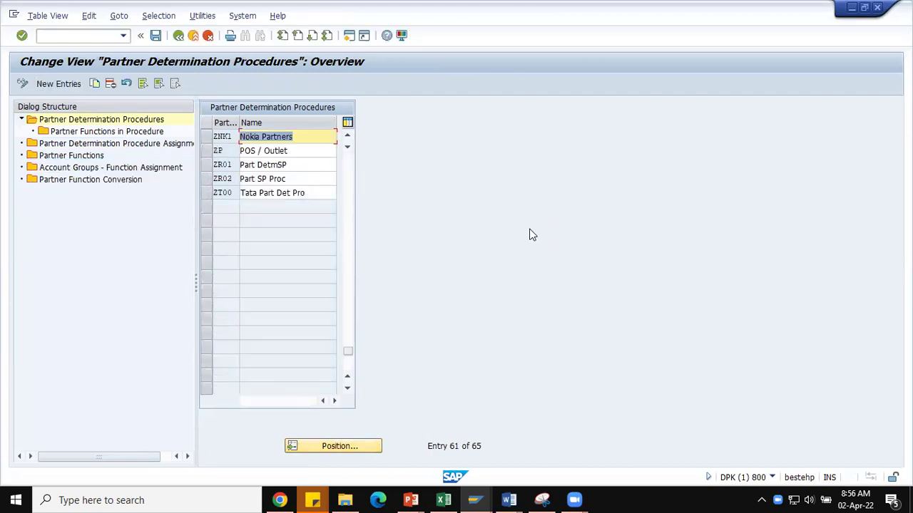
pyautogui.click(318, 135)
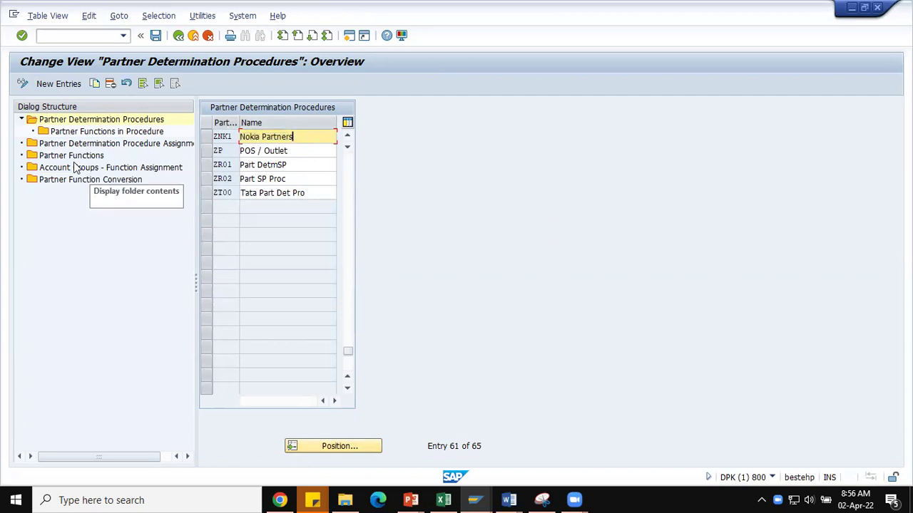
pyautogui.click(209, 140)
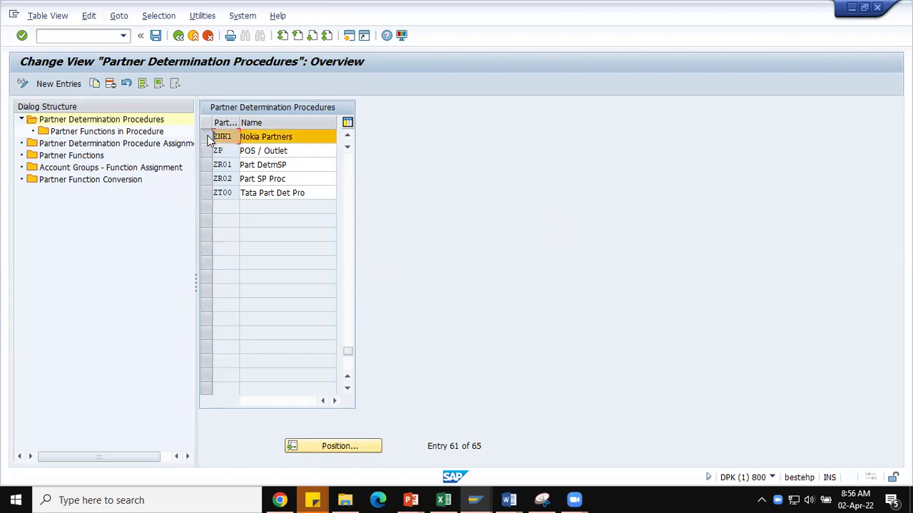
# - Review ZNK1's four partner functions, flag Sold-to party, and show Account Groups - Function Assignment
pyautogui.doubleClick(112, 132)
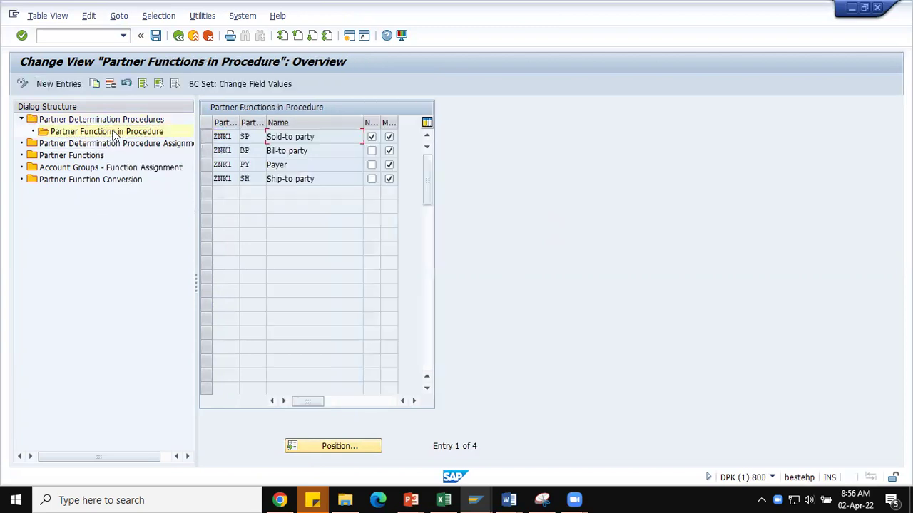
pyautogui.press('Tab')
pyautogui.press('Tab')
pyautogui.click(372, 136)
pyautogui.doubleClick(85, 168)
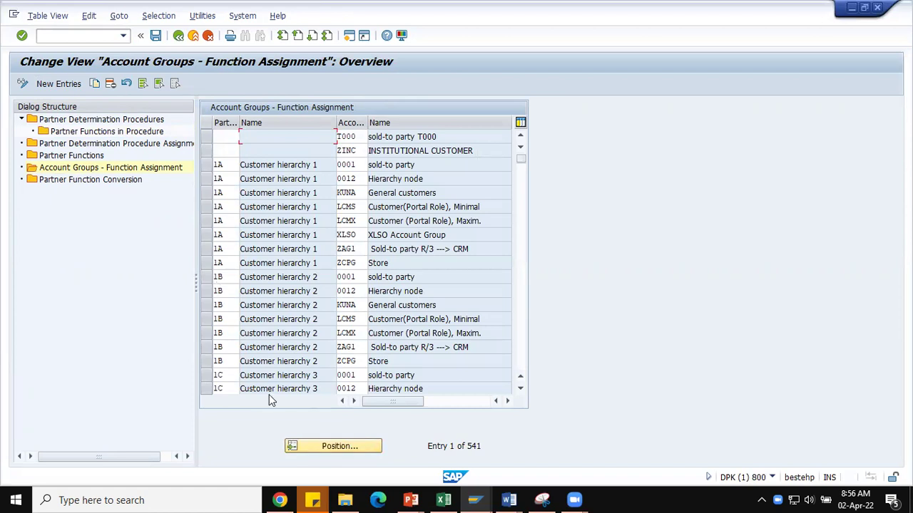
# - Locate and inspect the SP function assignment for account group ZNK1
pyautogui.click(362, 445)
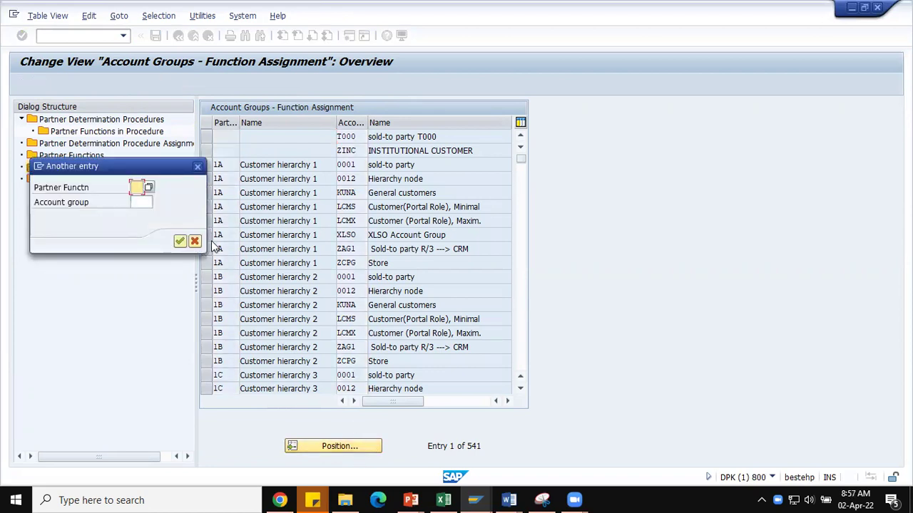
pyautogui.write('sp')
pyautogui.press('Tab')
pyautogui.write('z')
pyautogui.write('1')
pyautogui.press('Return')
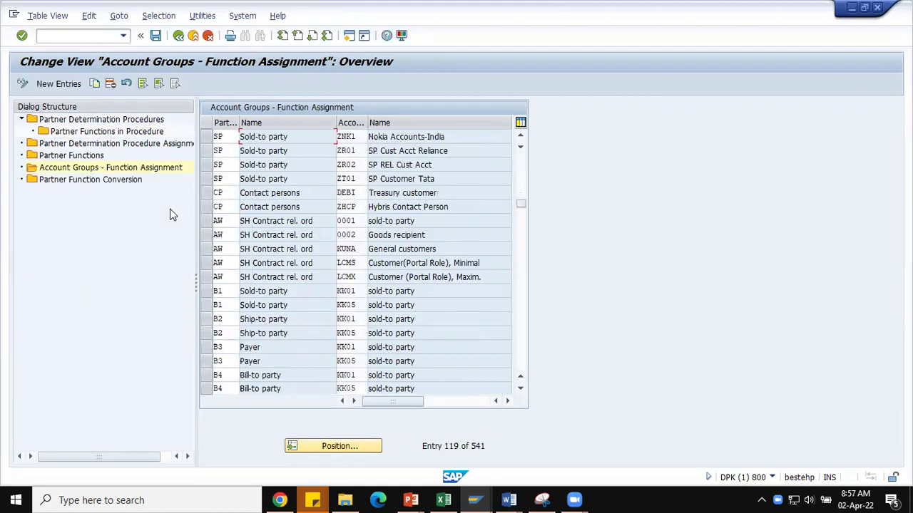
pyautogui.click(353, 136)
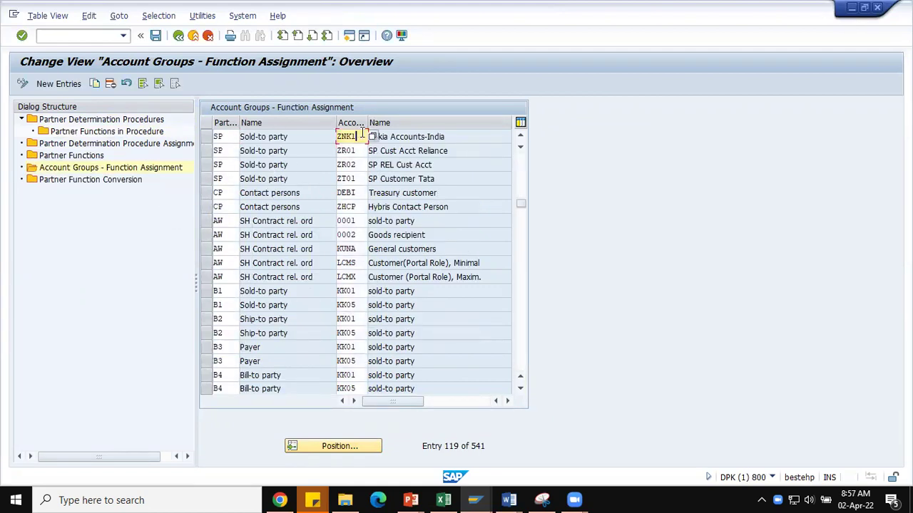
# - Locate the SH assignment for ZNK1, then show Partner Determination Procedure Assignment
pyautogui.click(359, 447)
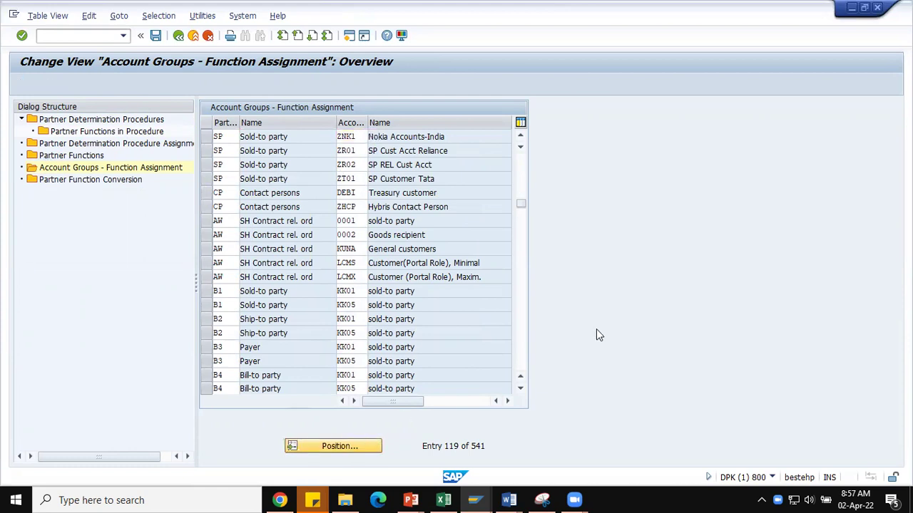
pyautogui.write('sh')
pyautogui.press('Tab')
pyautogui.write('znk1')
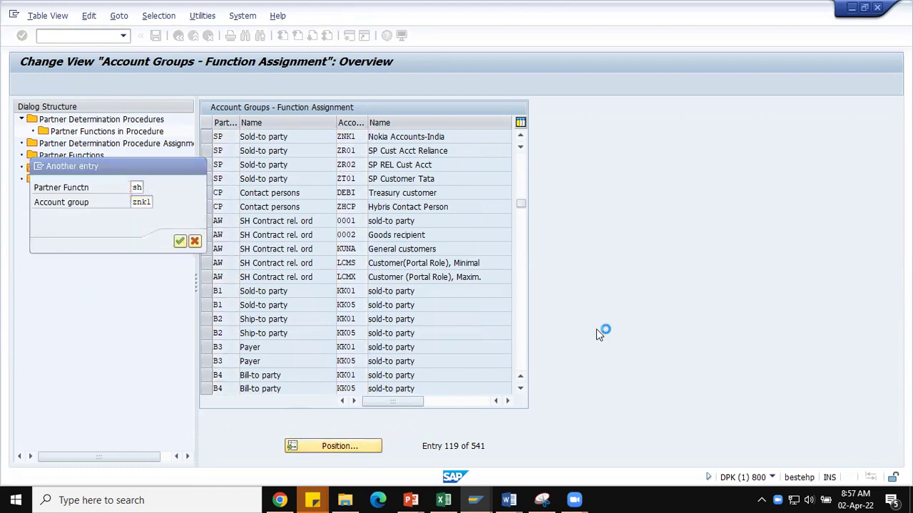
pyautogui.press('Return')
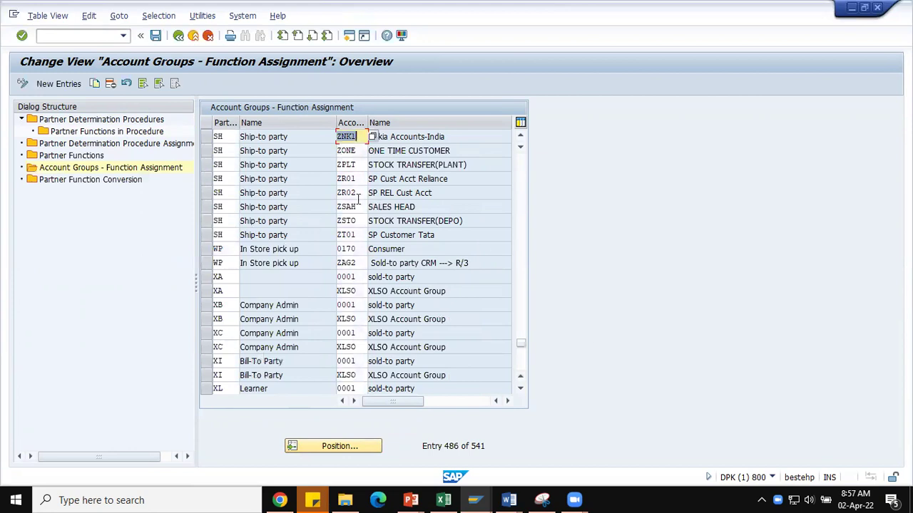
pyautogui.click(360, 137)
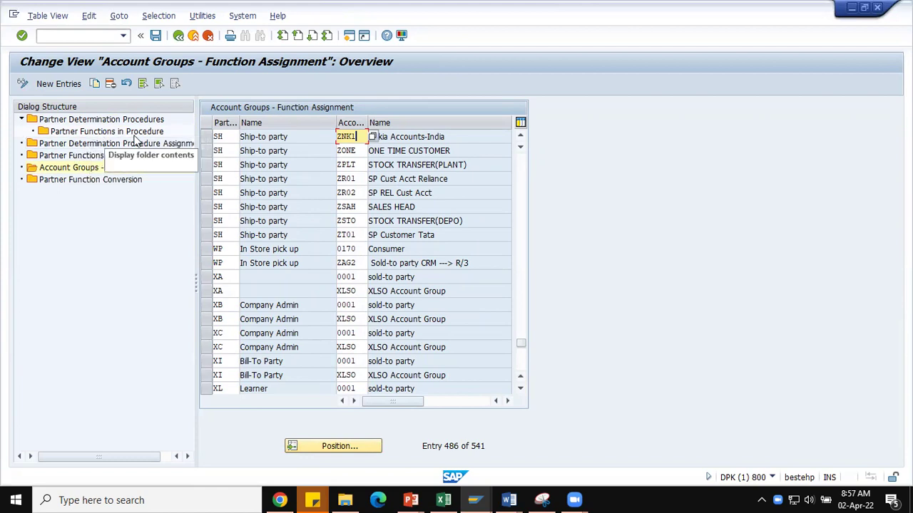
pyautogui.click(100, 146)
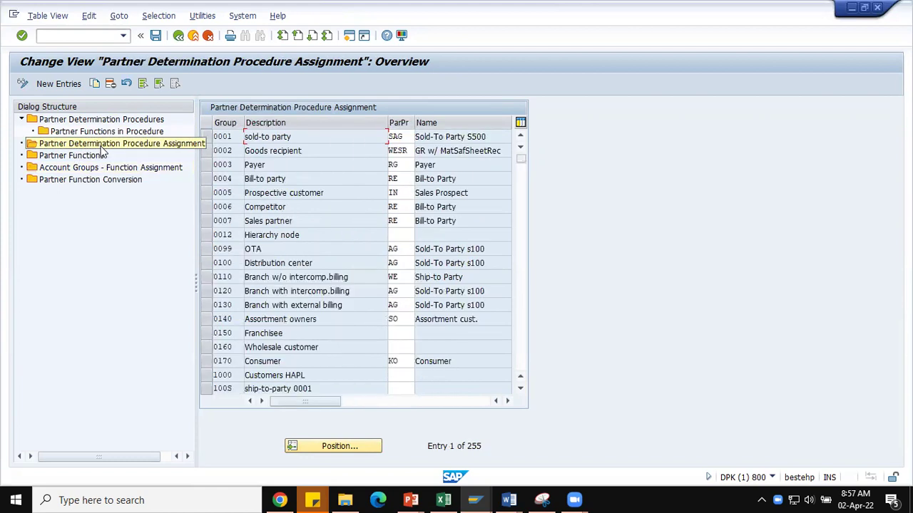
# - Confirm account group ZNK1 uses partner procedure ZNK1 Nokia Partners
pyautogui.click(328, 449)
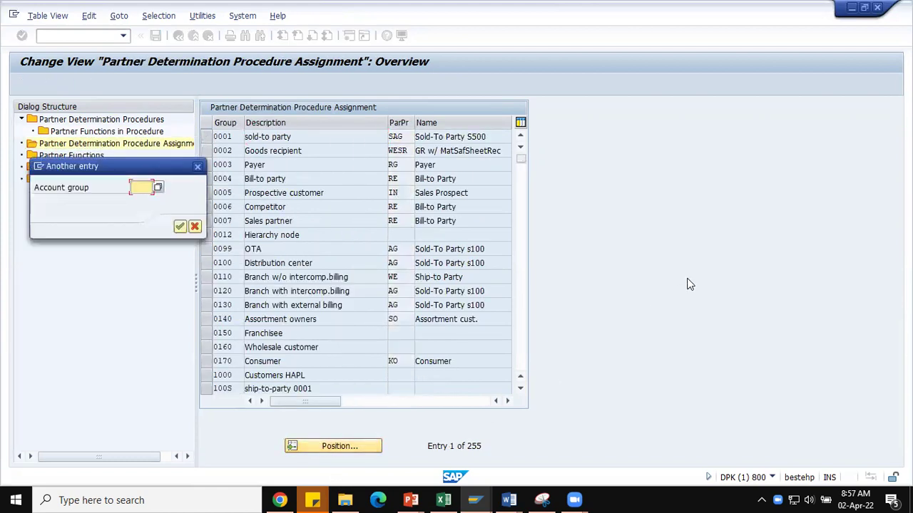
pyautogui.write('0001')
pyautogui.press('Return')
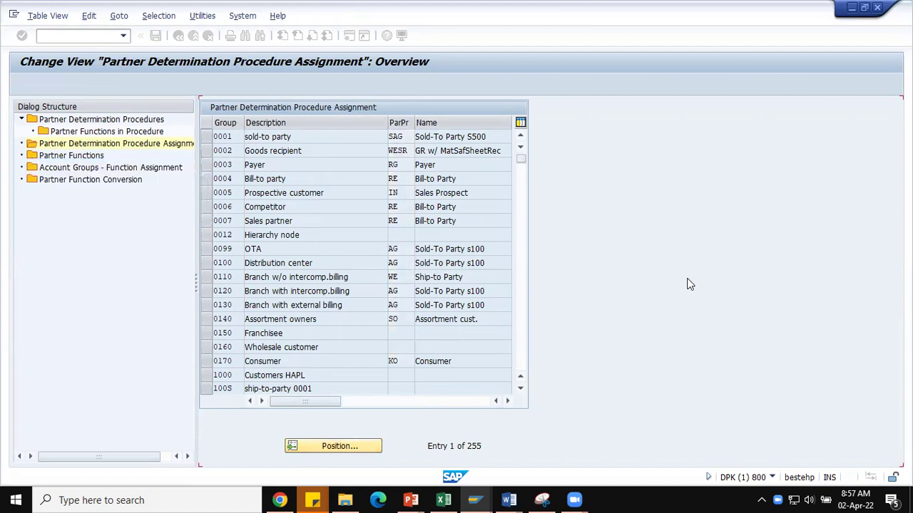
pyautogui.click(406, 137)
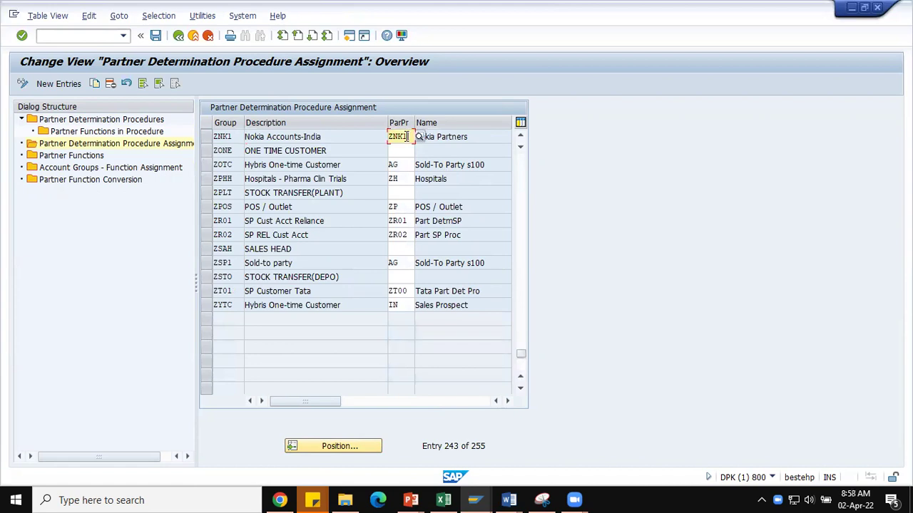
pyautogui.click(475, 137)
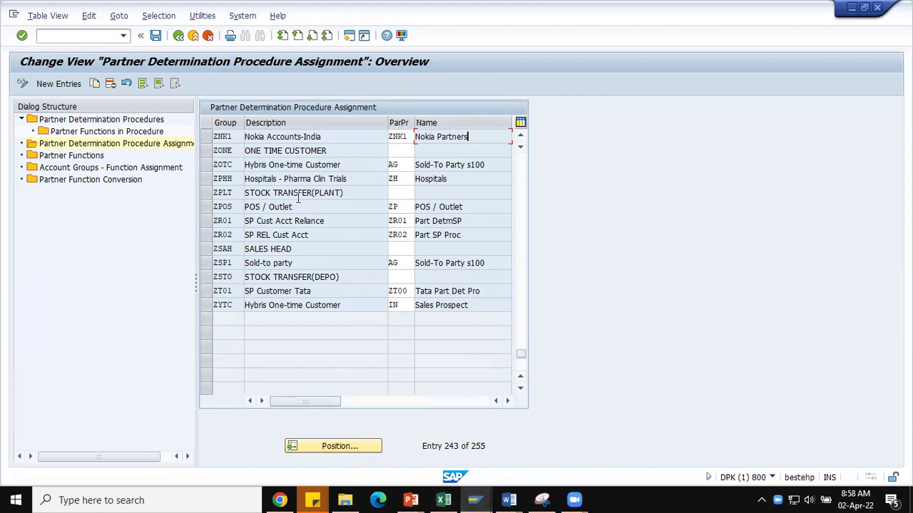
# - Exit the partner determination configuration back to SAP Easy Access
pyautogui.click(178, 35)
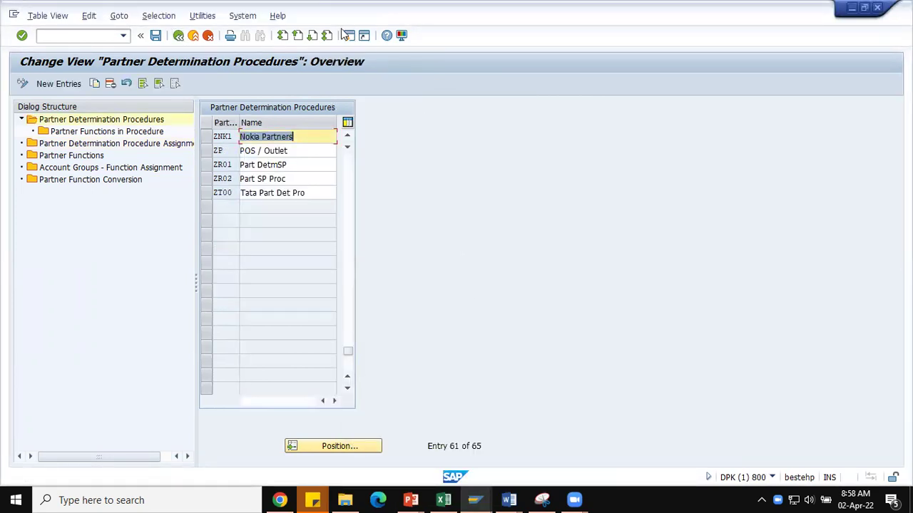
pyautogui.click(405, 81)
pyautogui.press('F3')
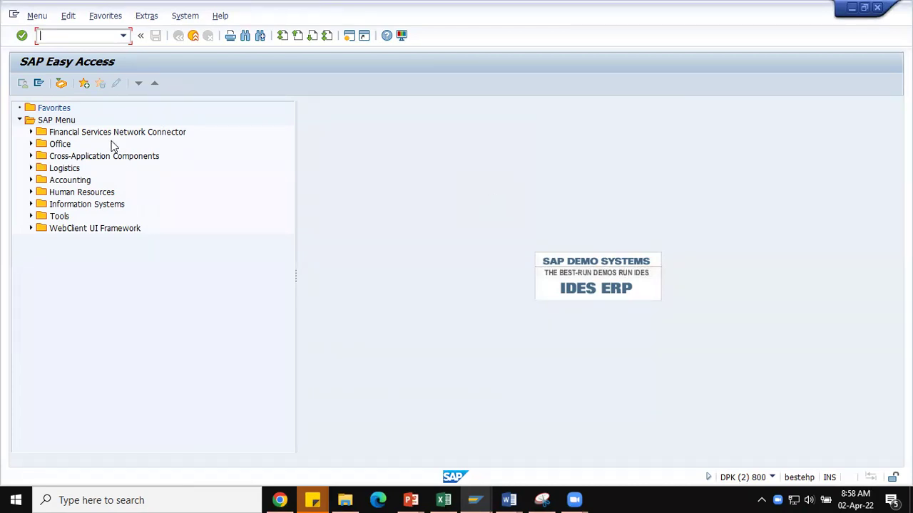
# - Expand Logistics > Sales and Distribution > Master Data > Business Partner > Customer > Create
pyautogui.click(31, 168)
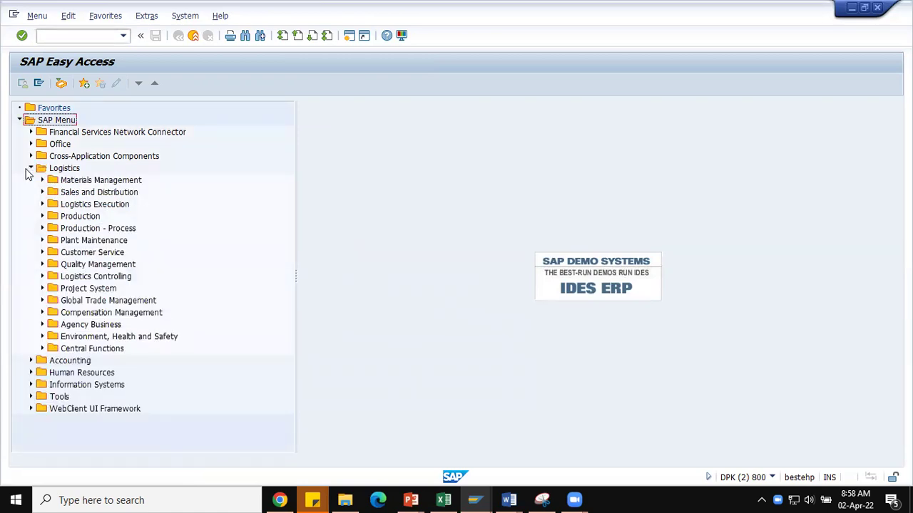
pyautogui.click(42, 193)
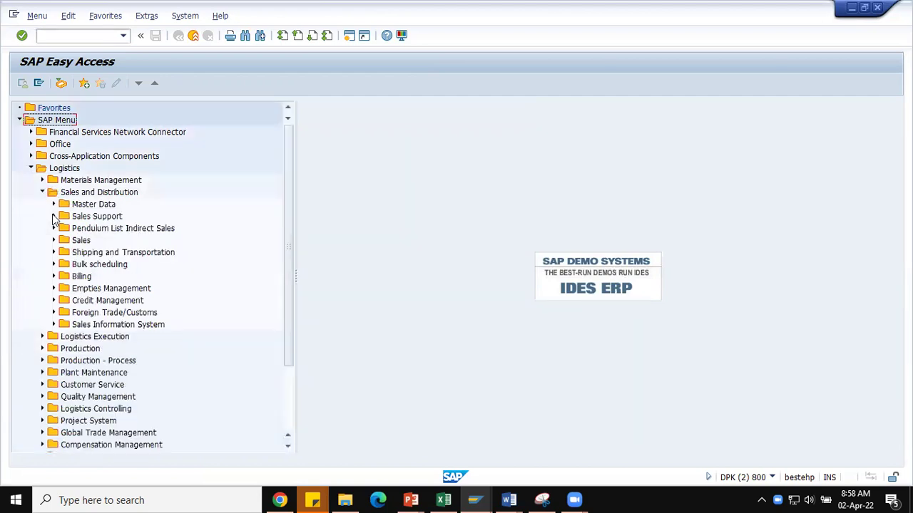
pyautogui.click(54, 204)
pyautogui.click(65, 216)
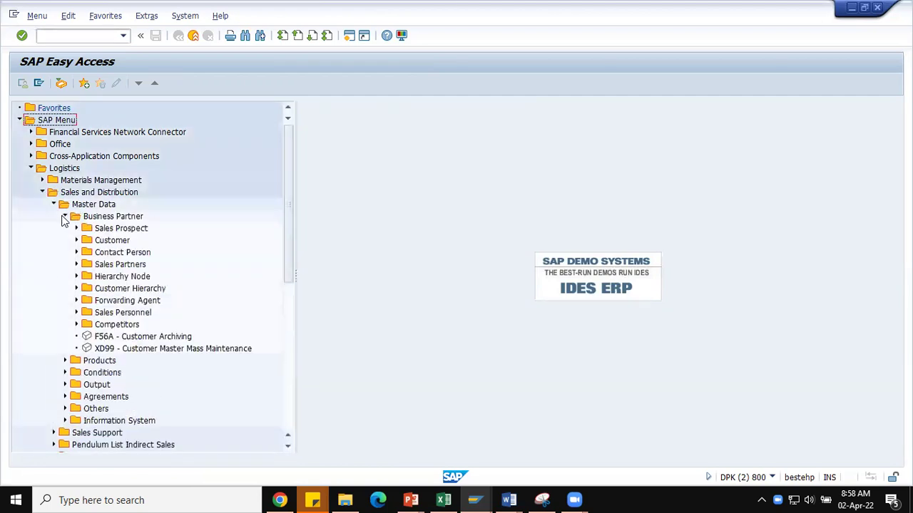
pyautogui.click(76, 241)
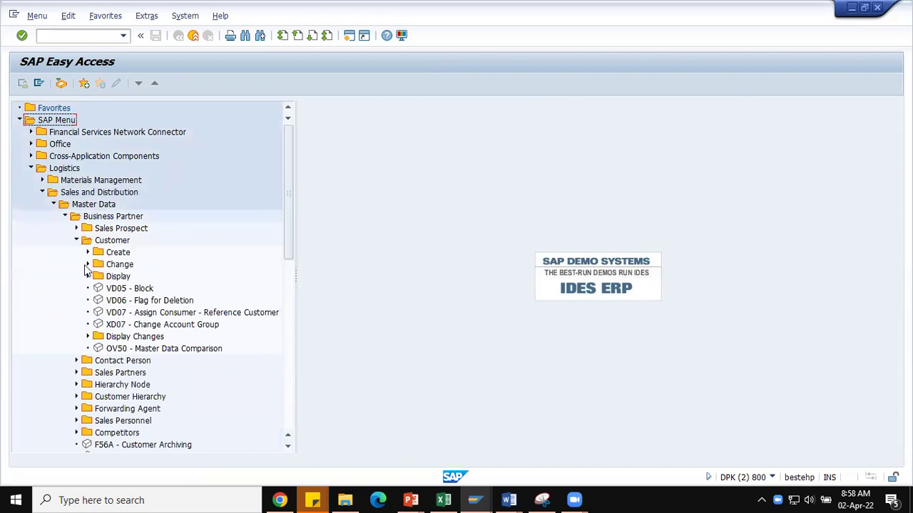
pyautogui.click(88, 253)
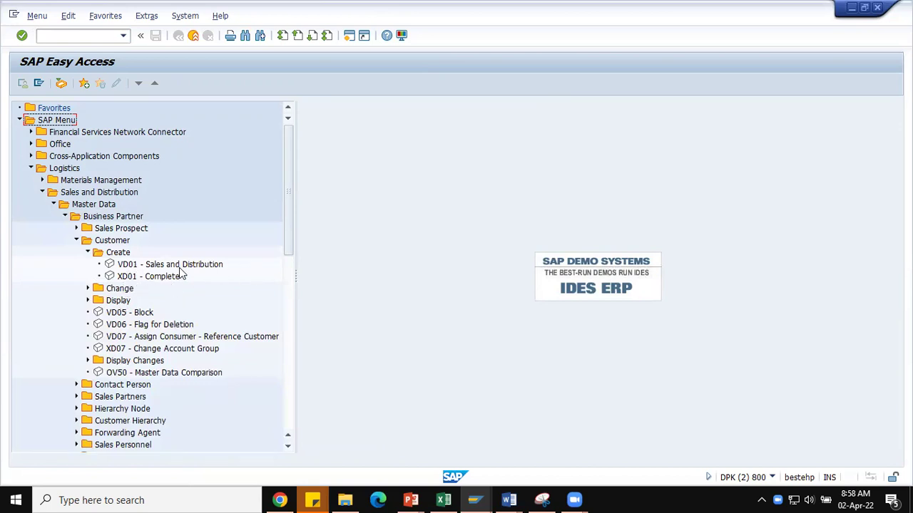
# - Try VD01, close it, and launch XD01 complete customer creation instead
pyautogui.doubleClick(109, 264)
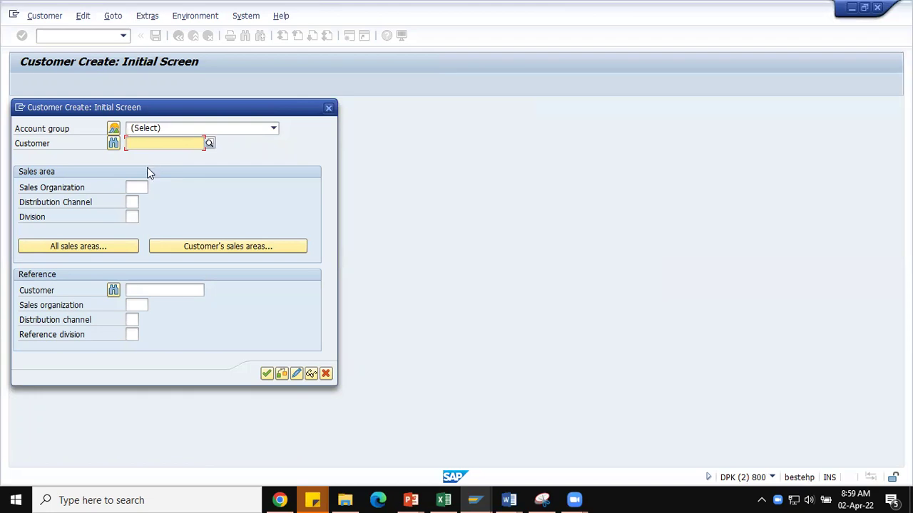
pyautogui.click(330, 106)
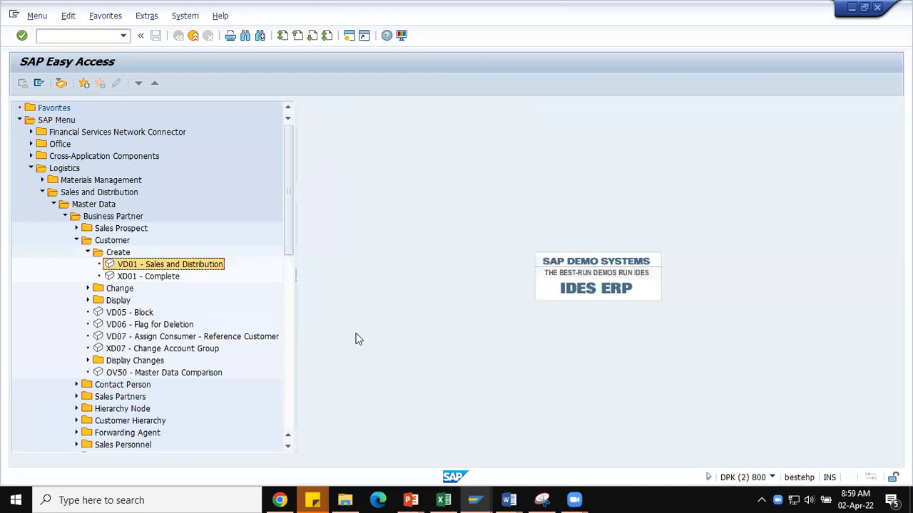
pyautogui.doubleClick(109, 277)
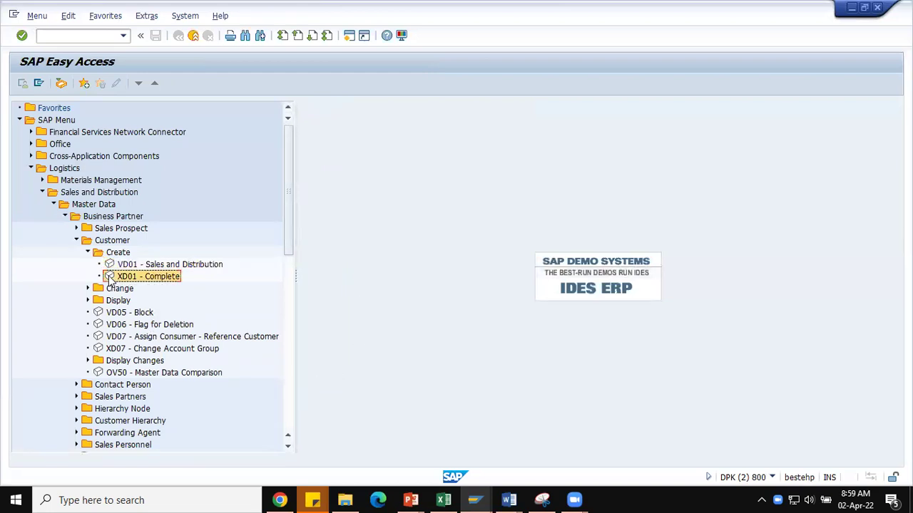
pyautogui.moveTo(183, 107); pyautogui.dragTo(354, 73)
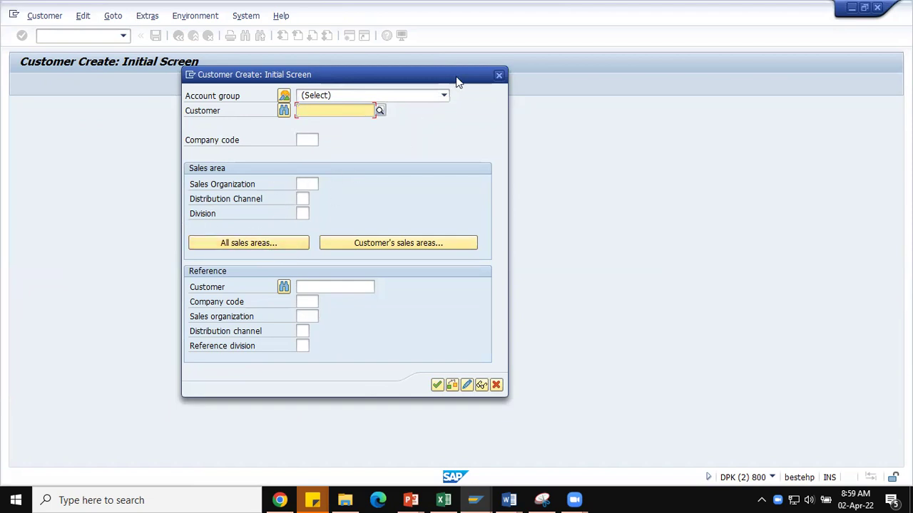
# - Select account group ZNK1 Nokia Accounts-India and dismiss the missing customer number error
pyautogui.click(443, 95)
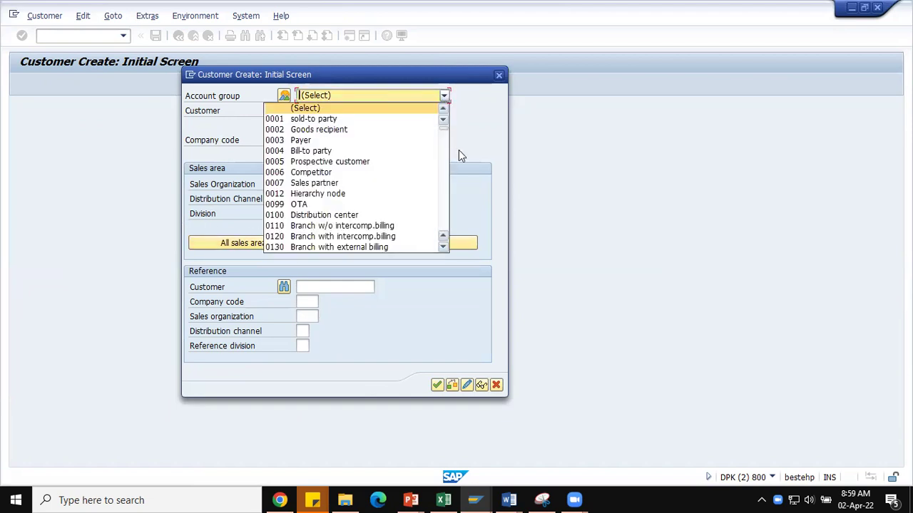
pyautogui.press('End')
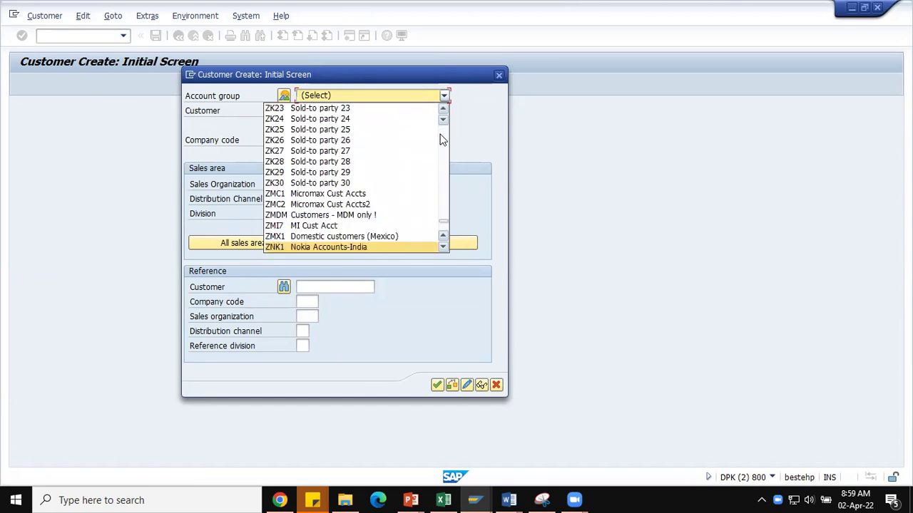
pyautogui.click(360, 247)
pyautogui.click(359, 241)
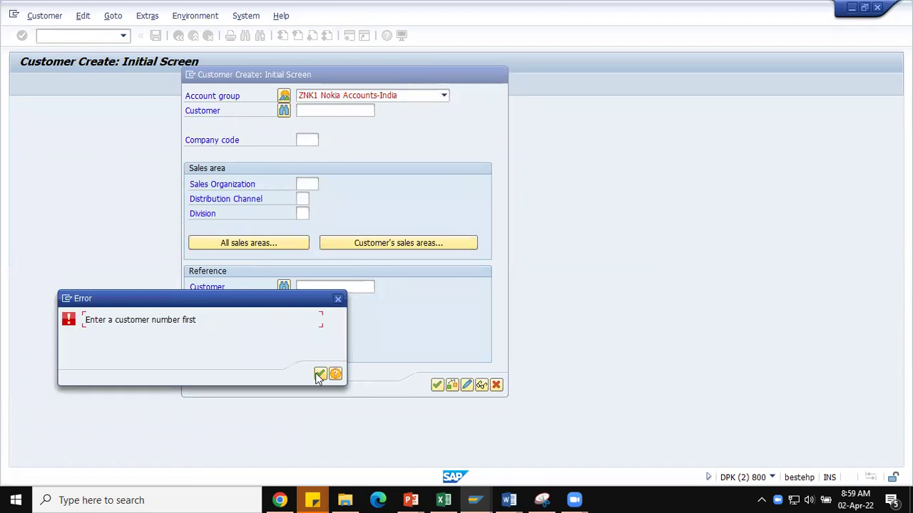
pyautogui.click(319, 373)
pyautogui.click(337, 111)
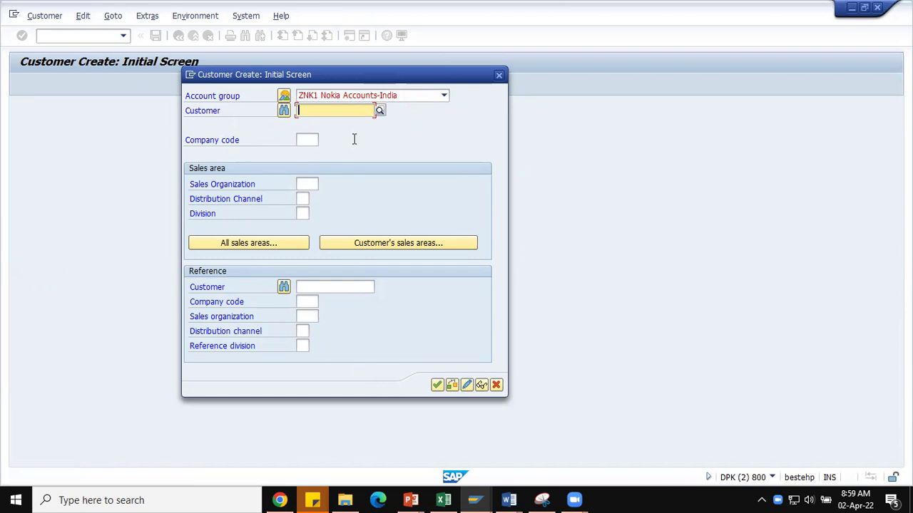
pyautogui.click(312, 140)
# - Enter company code ZNK1, sales organization ZNK1, distribution channel ZK, division ZK and confirm
pyautogui.write('znk1')
pyautogui.press('Return')
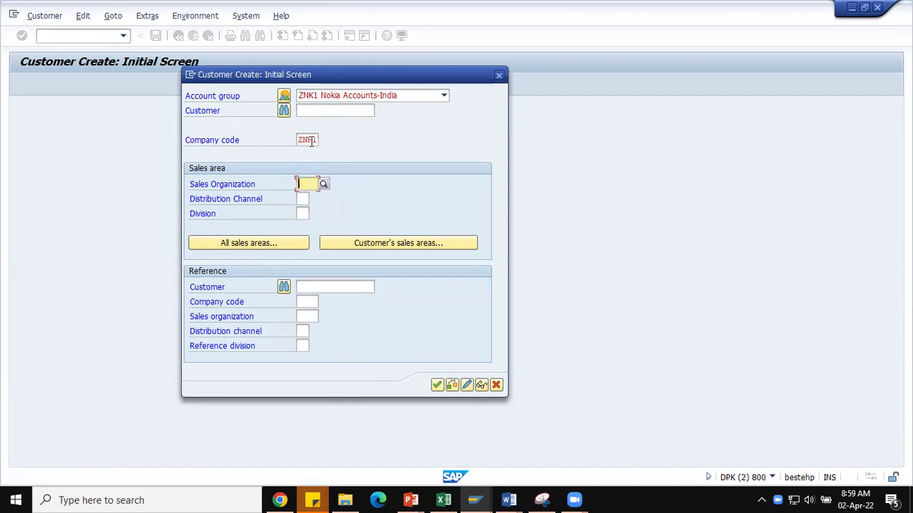
pyautogui.write('znk1')
pyautogui.press('Return')
pyautogui.write('ZK')
pyautogui.press('Return')
pyautogui.write('ZK')
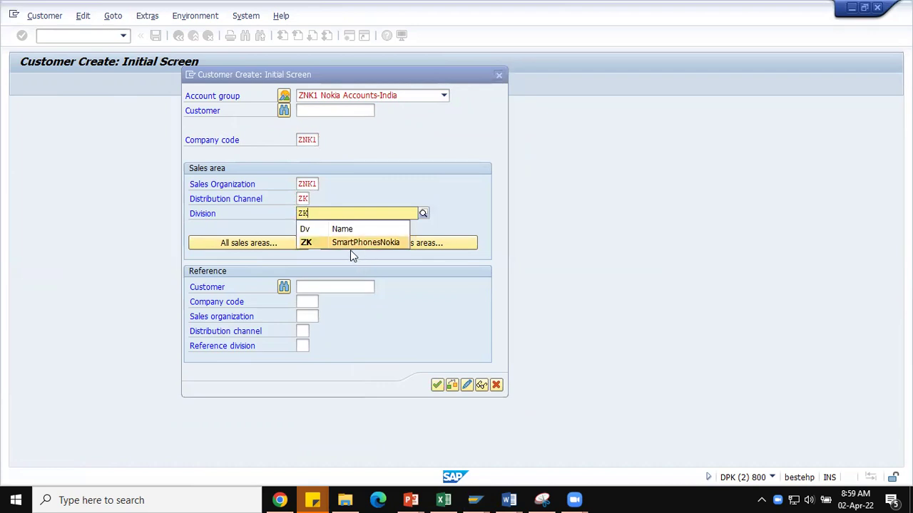
pyautogui.click(350, 246)
pyautogui.click(437, 385)
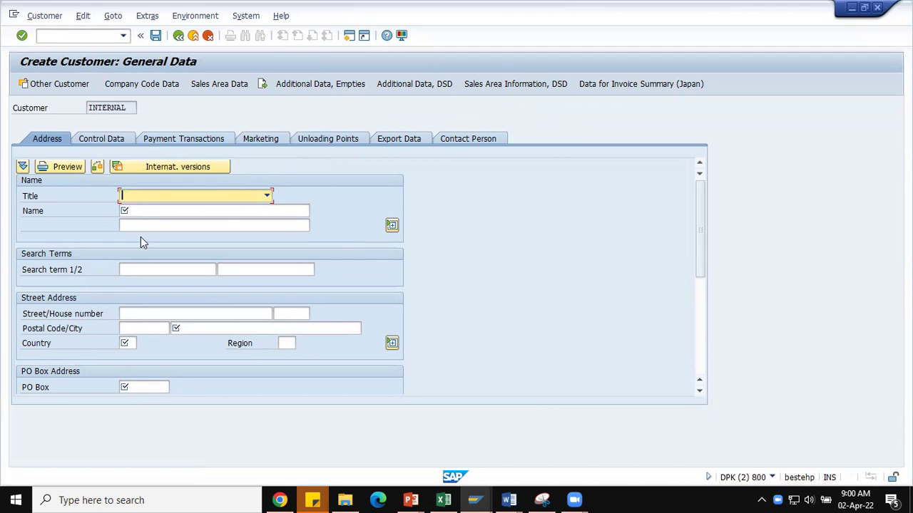
# - Enter customer name PECSO Technologies and search term pecso
pyautogui.click(137, 211)
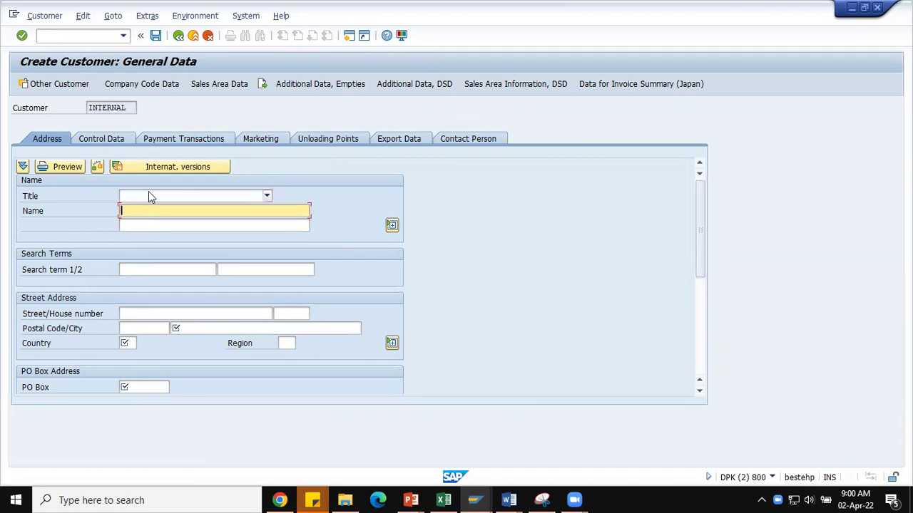
pyautogui.click(148, 194)
pyautogui.click(322, 187)
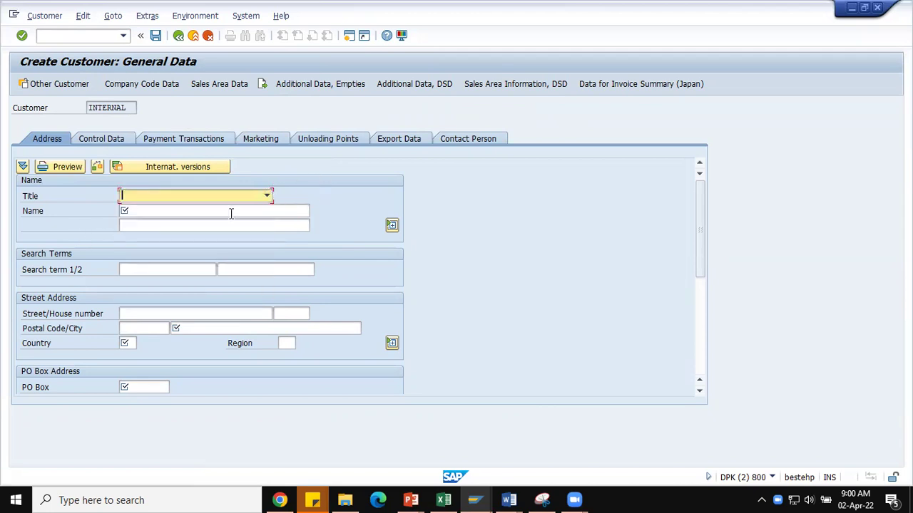
pyautogui.click(151, 210)
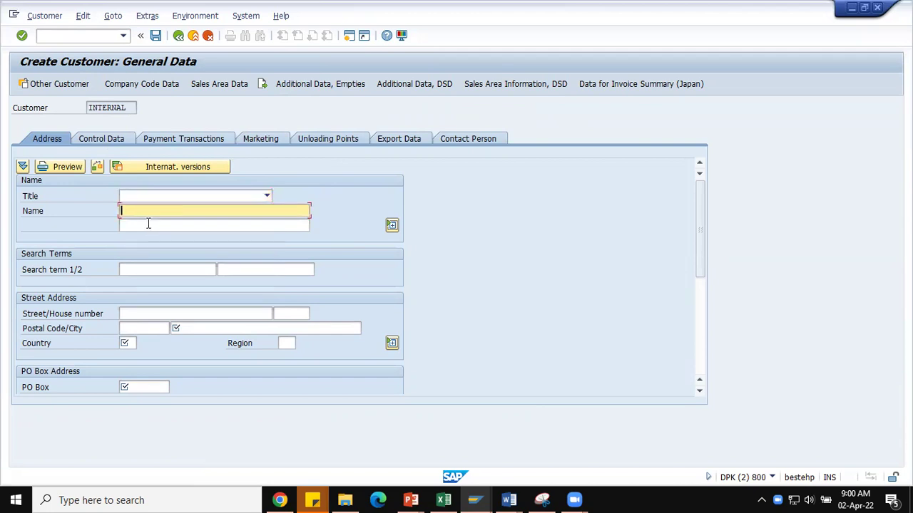
pyautogui.click(148, 226)
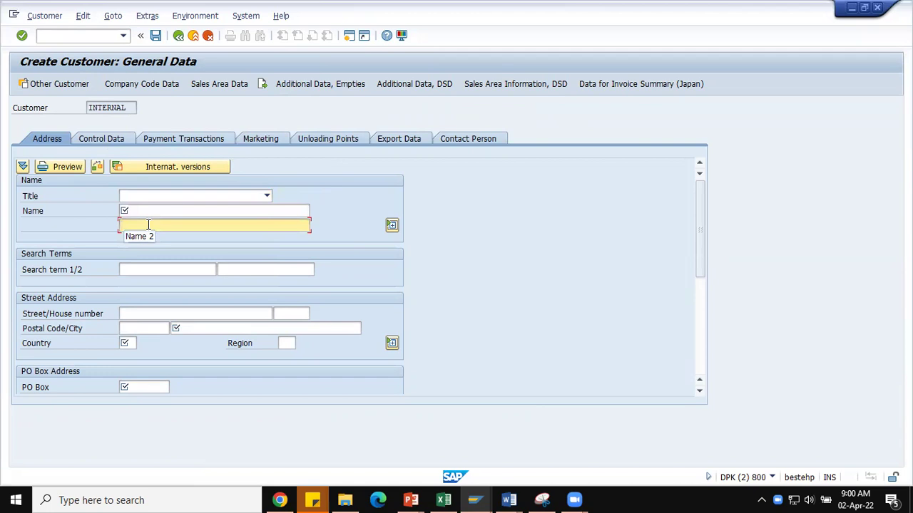
pyautogui.click(152, 211)
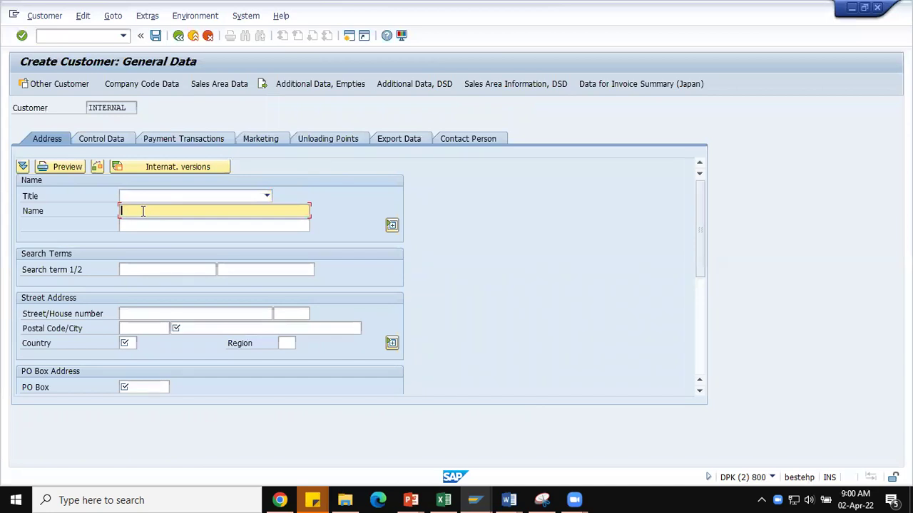
pyautogui.write('pe')
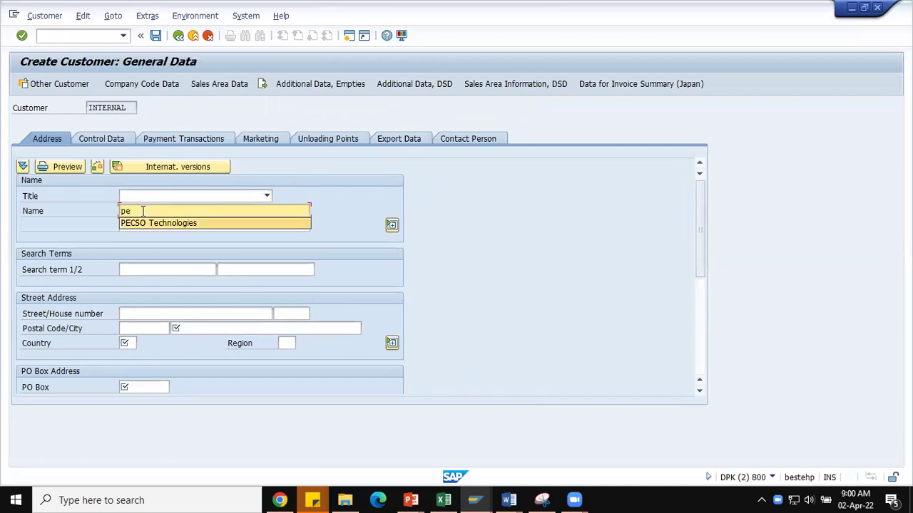
pyautogui.press('Down')
pyautogui.press('Return')
pyautogui.press('Tab')
pyautogui.press('Tab')
pyautogui.write('pecso')
pyautogui.press('Tab')
pyautogui.press('Tab')
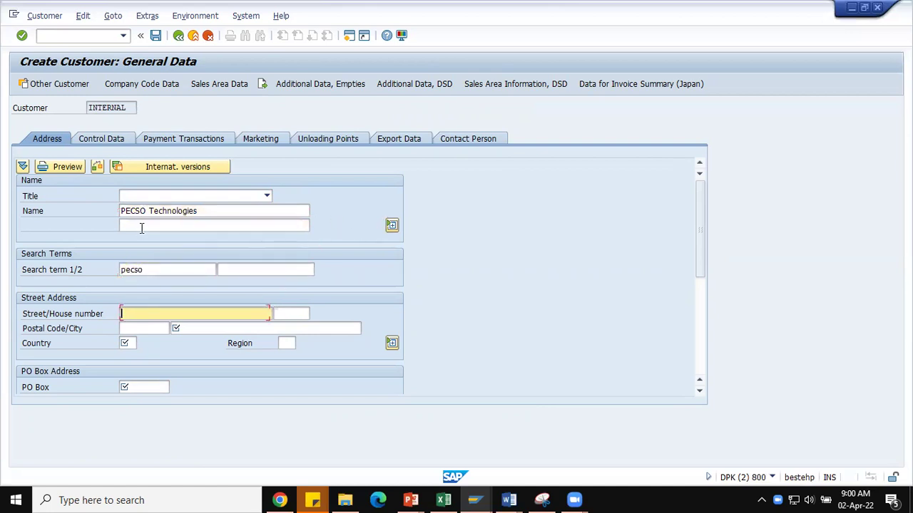
pyautogui.write('Main Road SD')
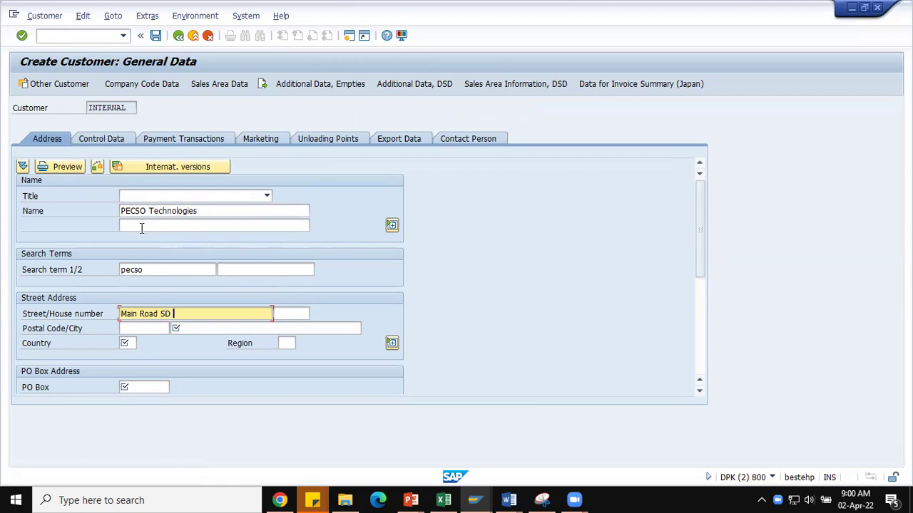
pyautogui.press('BackSpace')
pyautogui.press('BackSpace')
pyautogui.write('Banajara Hills')
pyautogui.press('Tab')
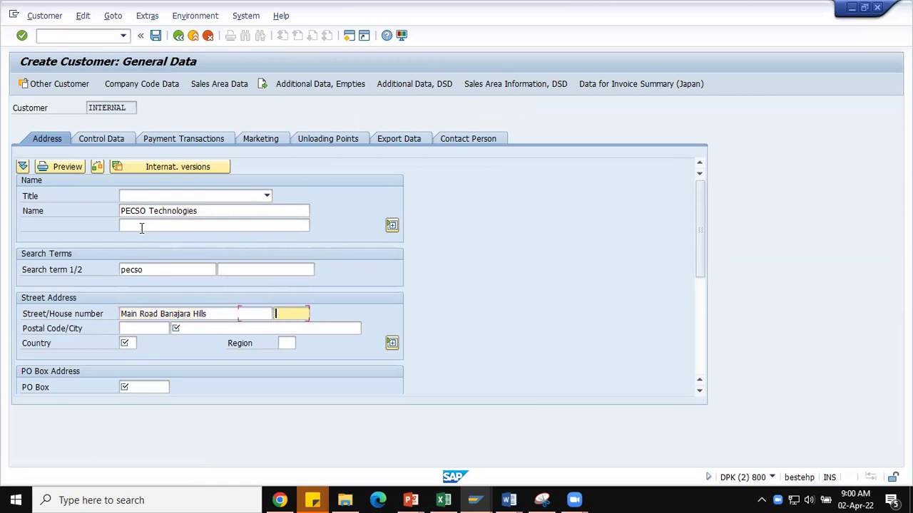
pyautogui.write('767')
pyautogui.press('Tab')
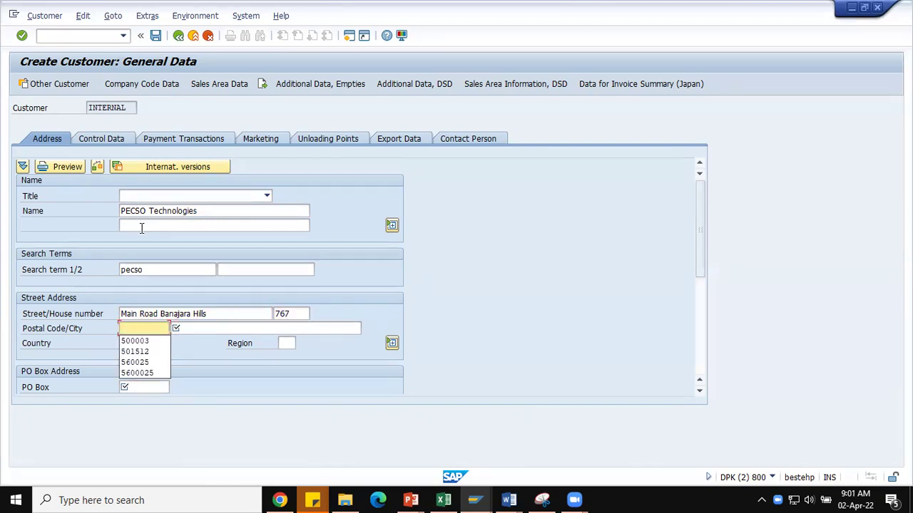
# - Fill postal code 500003, city Hyderabad and country IN
pyautogui.click(159, 341)
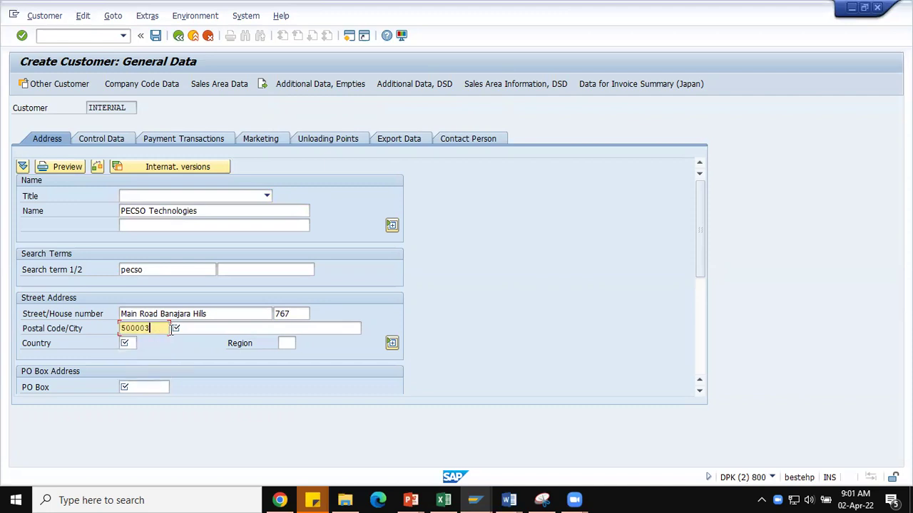
pyautogui.click(210, 330)
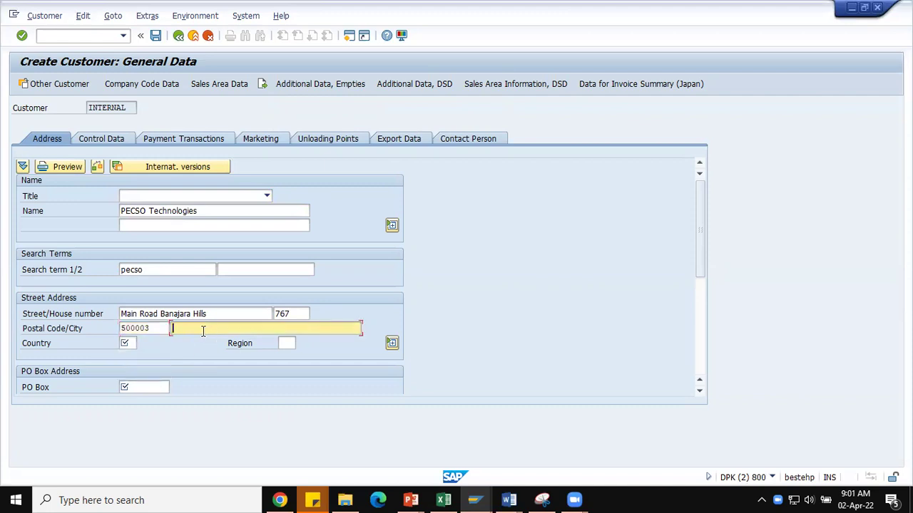
pyautogui.write('Hyde')
pyautogui.press('Down')
pyautogui.press('Return')
pyautogui.press('Tab')
pyautogui.write('IN')
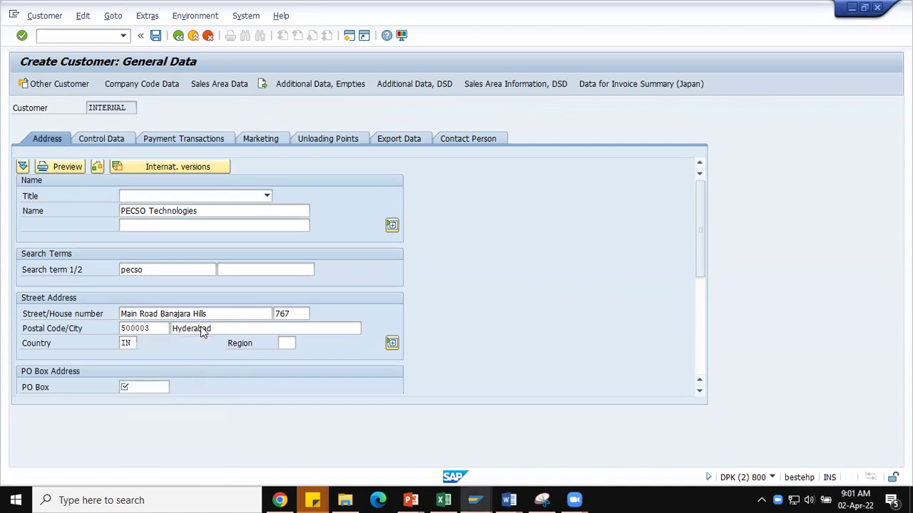
pyautogui.press('Tab')
# - Reuse the earlier PO Box number and review the full street address fields
pyautogui.moveTo(700, 248); pyautogui.dragTo(697, 262)
pyautogui.click(157, 358)
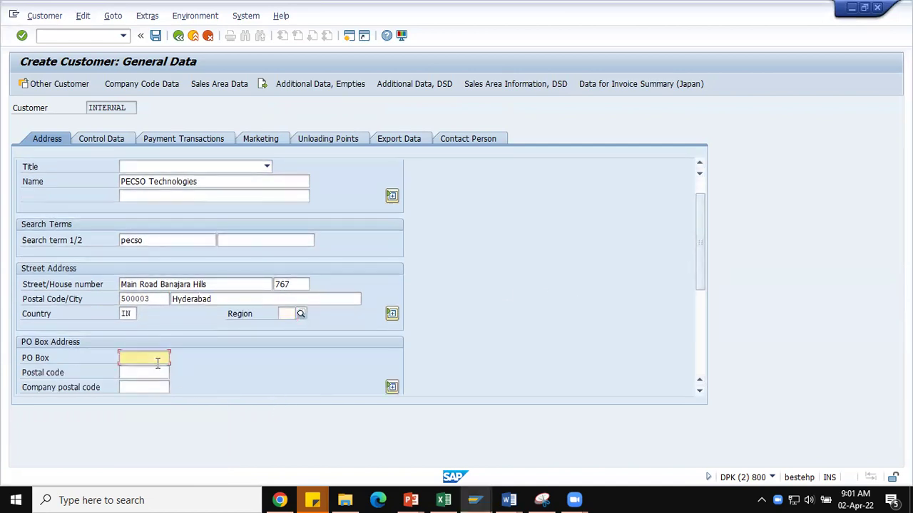
pyautogui.click(146, 371)
pyautogui.moveTo(695, 241); pyautogui.dragTo(703, 226)
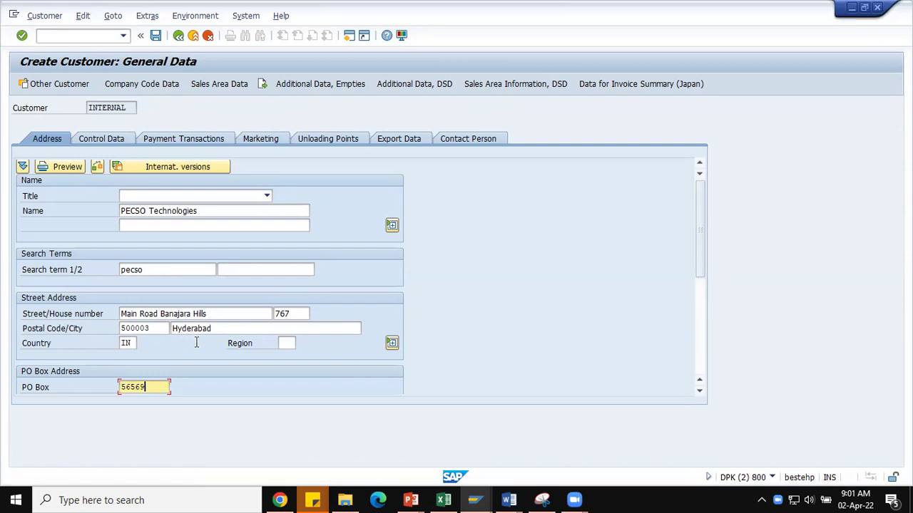
pyautogui.click(391, 343)
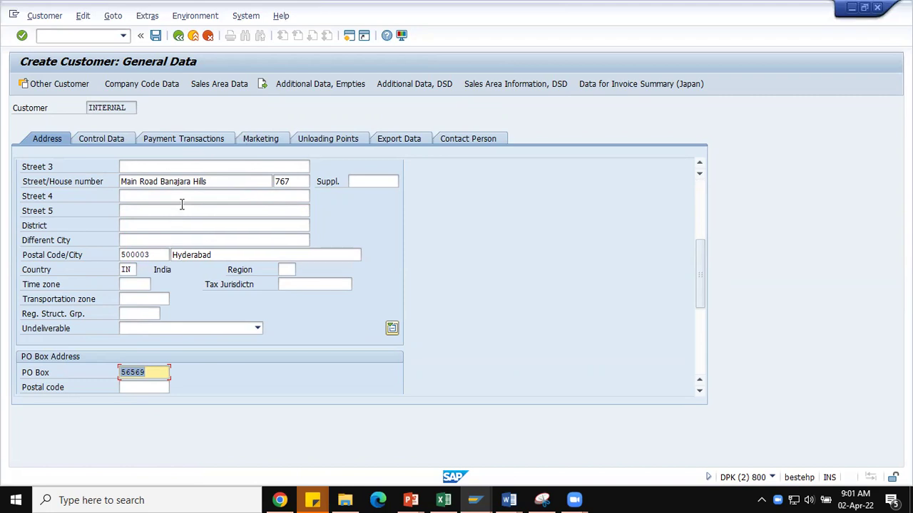
pyautogui.scroll(-1, 703, 265)
pyautogui.moveTo(703, 265); pyautogui.dragTo(703, 315)
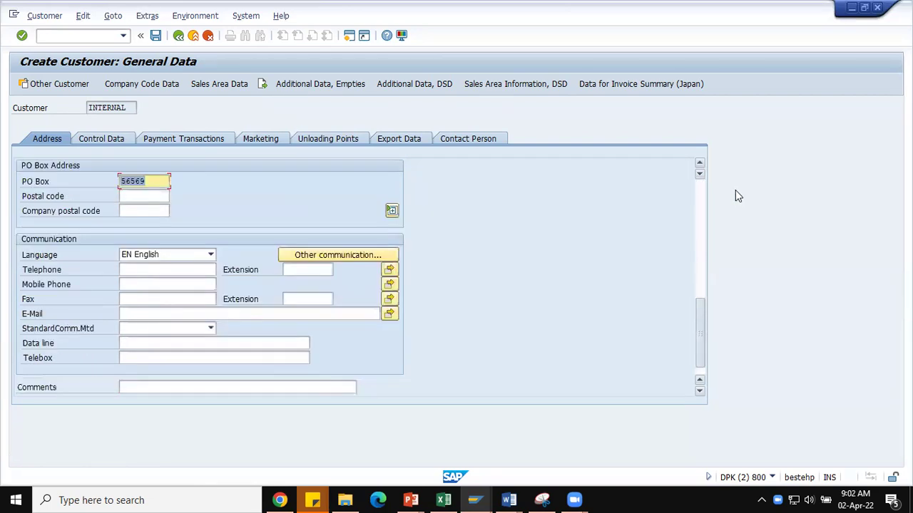
pyautogui.scroll(8, 698, 207)
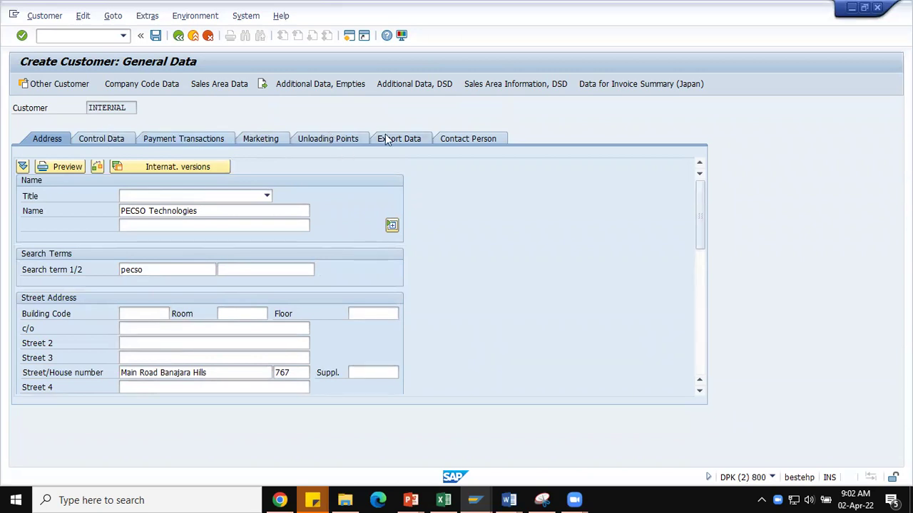
# - Bring up the Contact Person details for the new customer PECSO Technologies
pyautogui.click(476, 139)
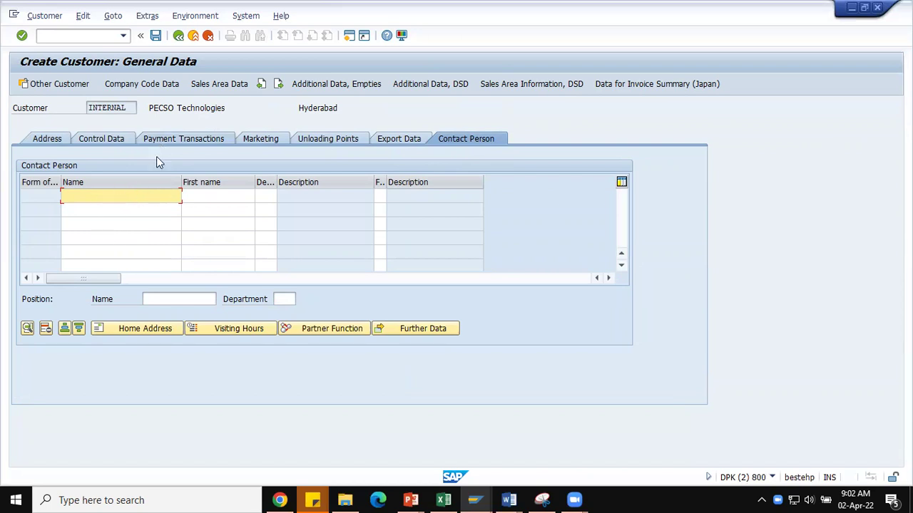
# - In the ZNK1 company code data, set reconciliation account 140000 and tick Payment history record
pyautogui.click(143, 84)
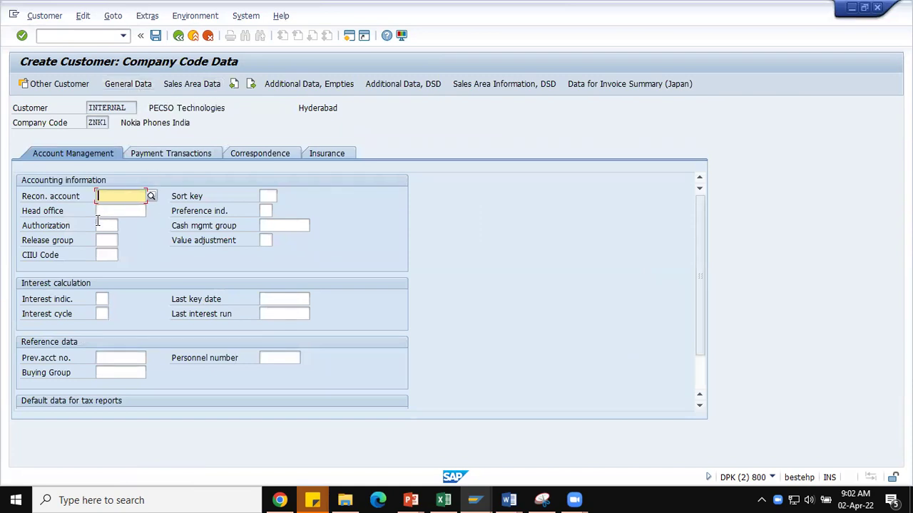
pyautogui.press('Tab')
pyautogui.click(120, 195)
pyautogui.write('1')
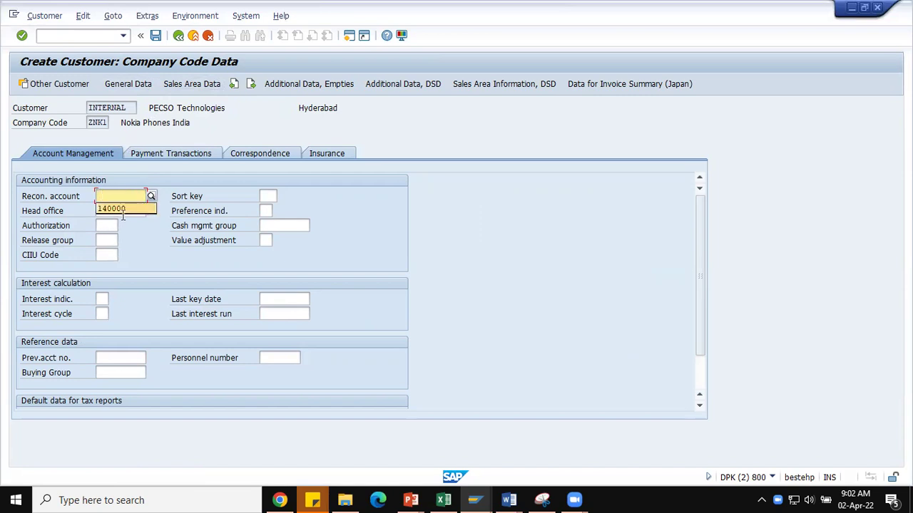
pyautogui.click(122, 209)
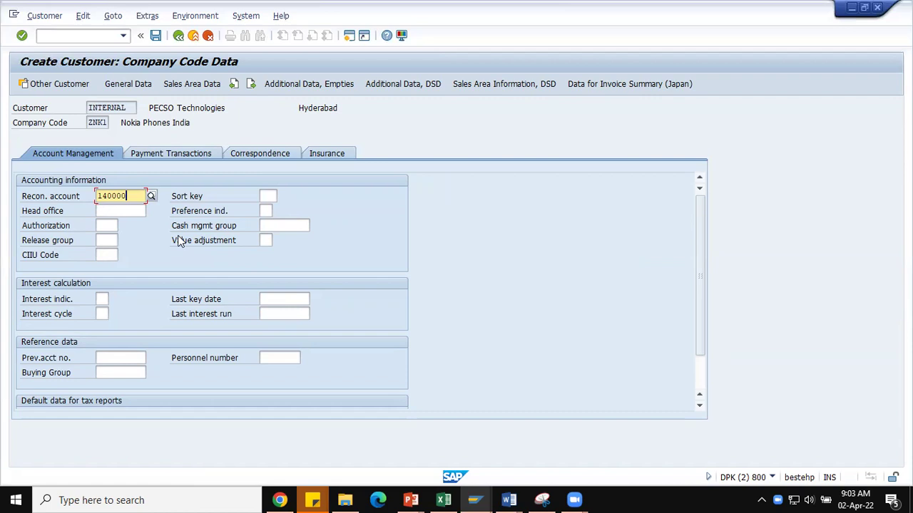
pyautogui.click(156, 154)
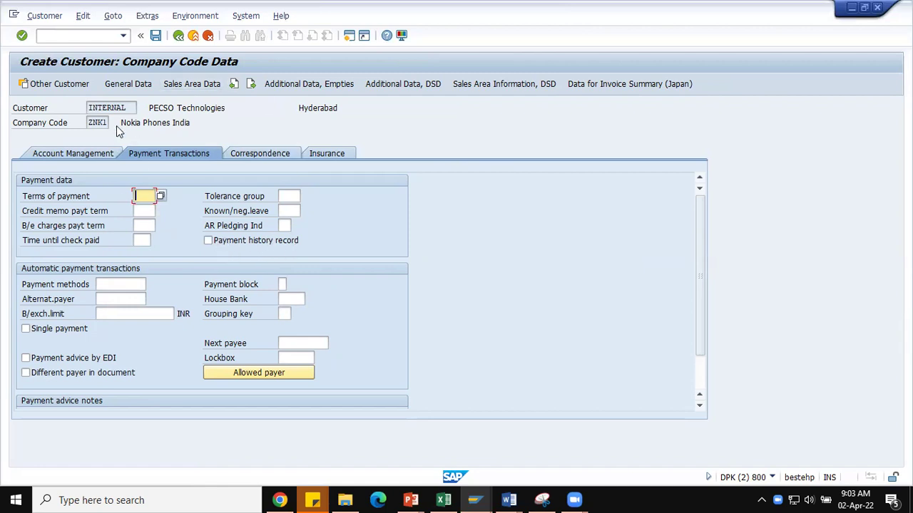
pyautogui.click(225, 241)
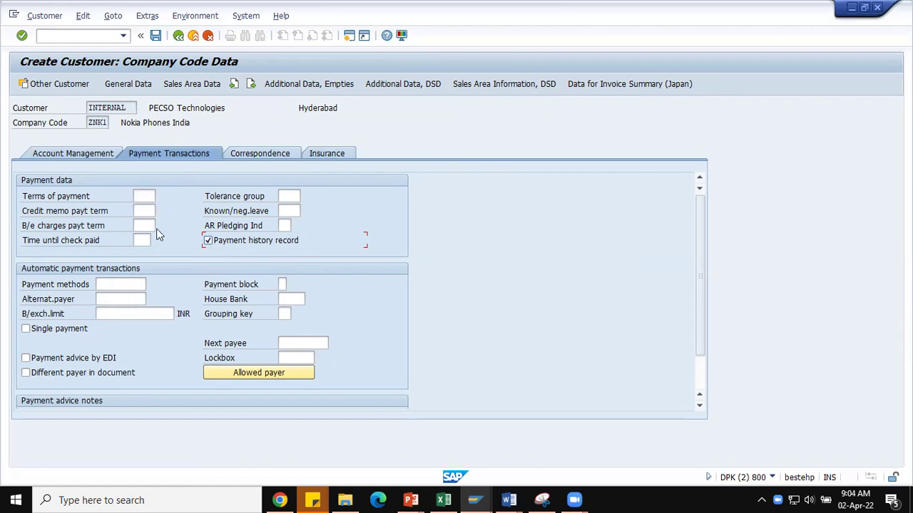
# - In the sales area data, pick ZNK100 District Hyderabad as the sales district
pyautogui.click(194, 84)
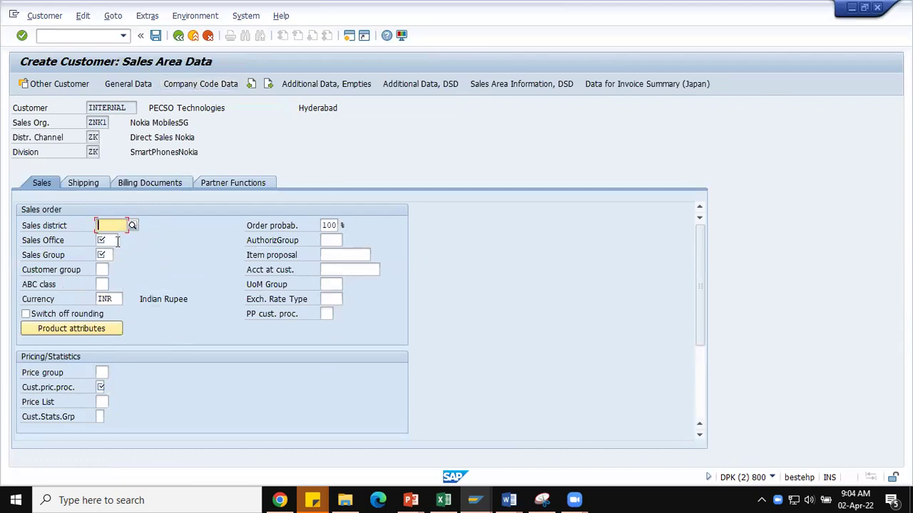
pyautogui.click(114, 241)
pyautogui.click(118, 225)
pyautogui.click(102, 387)
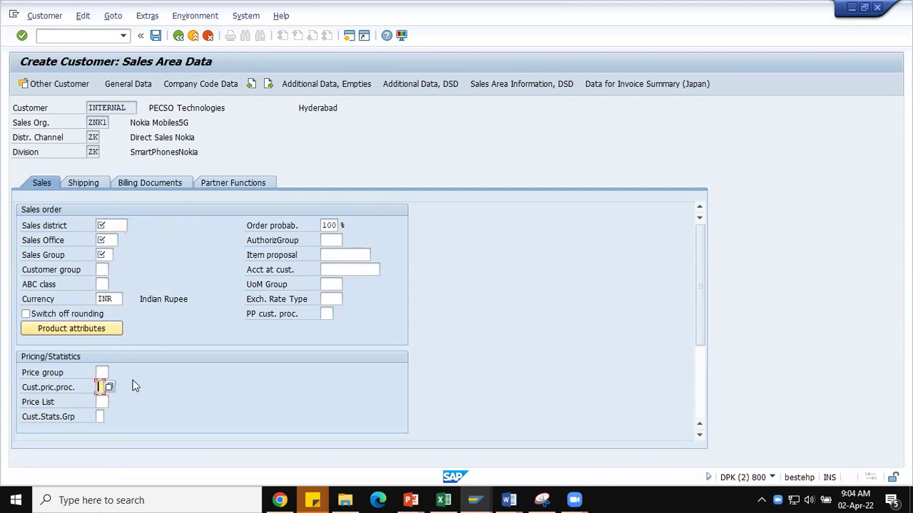
pyautogui.click(117, 226)
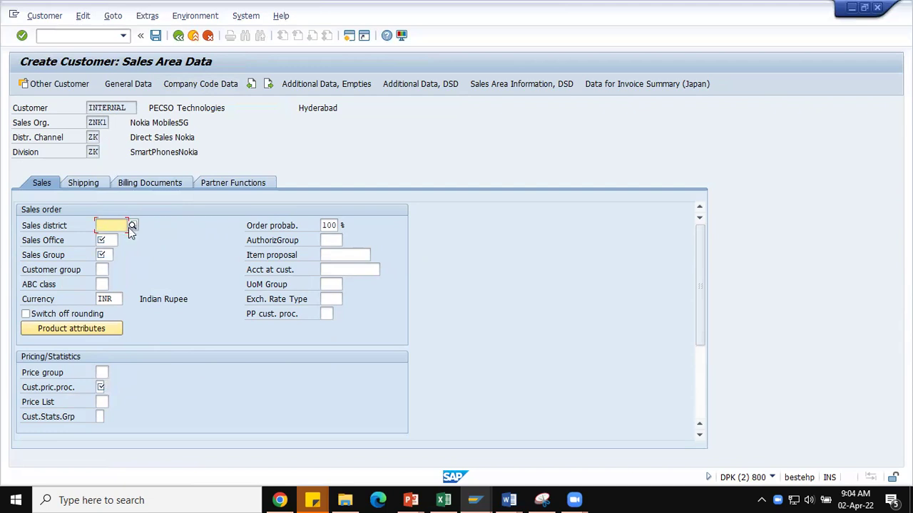
pyautogui.click(131, 225)
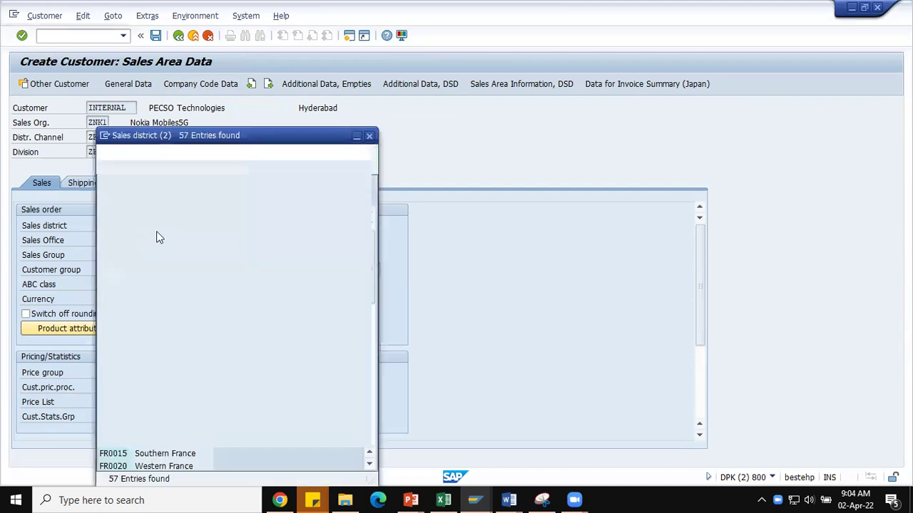
pyautogui.moveTo(369, 252); pyautogui.dragTo(342, 421)
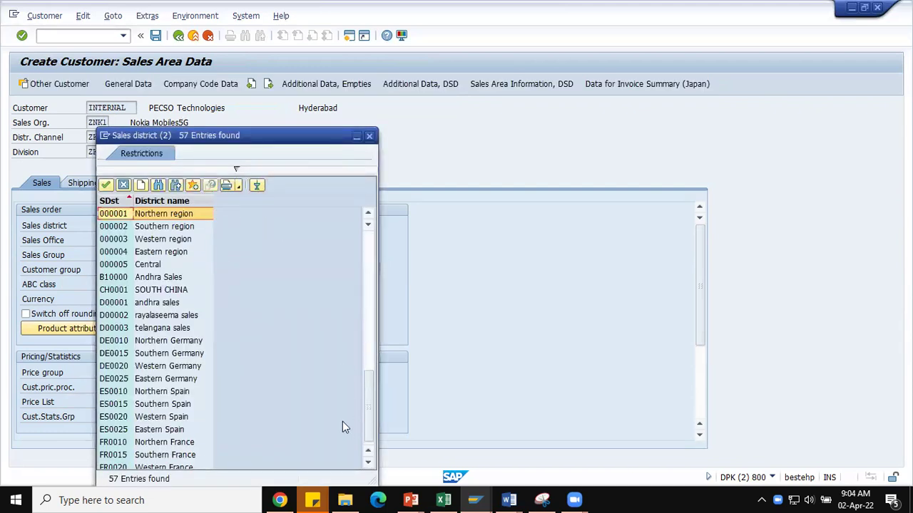
pyautogui.doubleClick(142, 442)
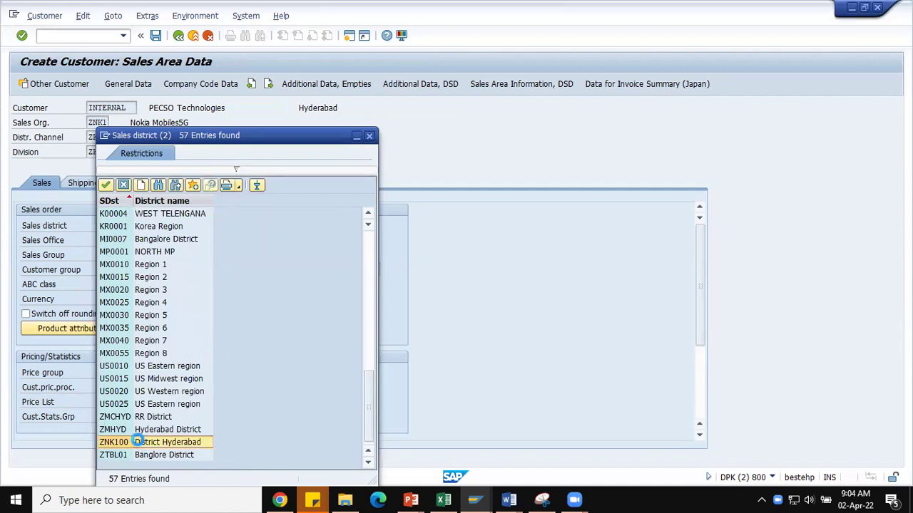
# - Choose sales office ZNK1 Hyd Sales Depot and sales group ZNK
pyautogui.click(113, 241)
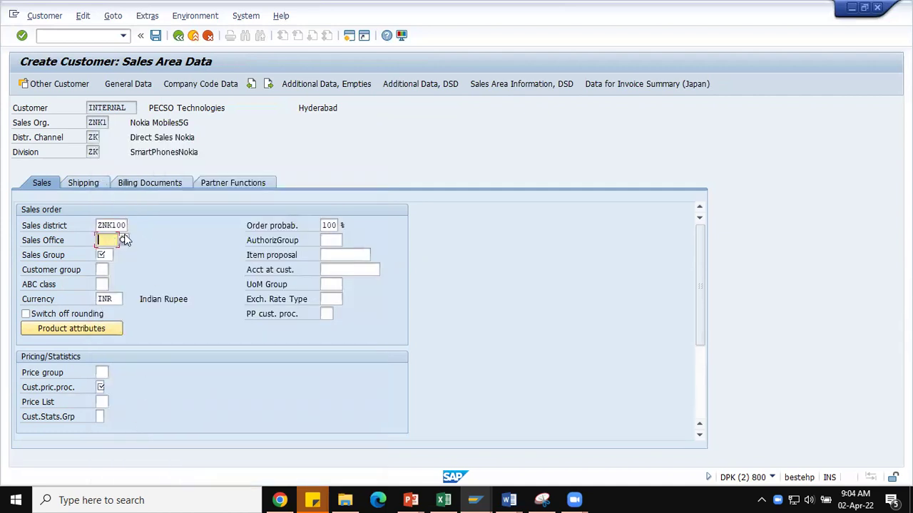
pyautogui.click(125, 240)
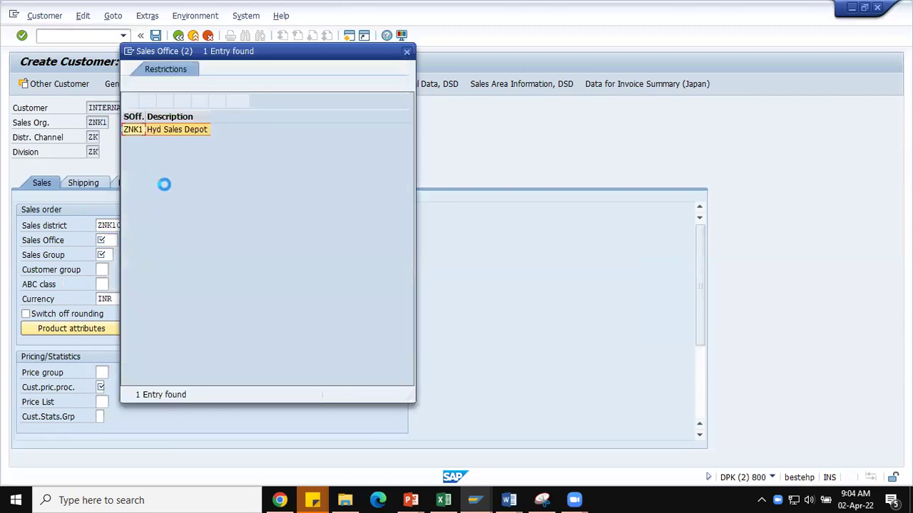
pyautogui.doubleClick(142, 129)
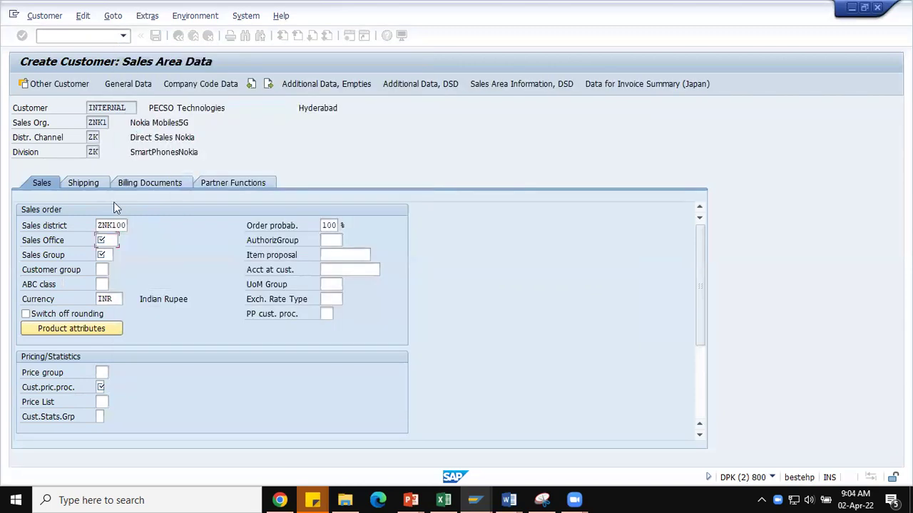
pyautogui.click(107, 256)
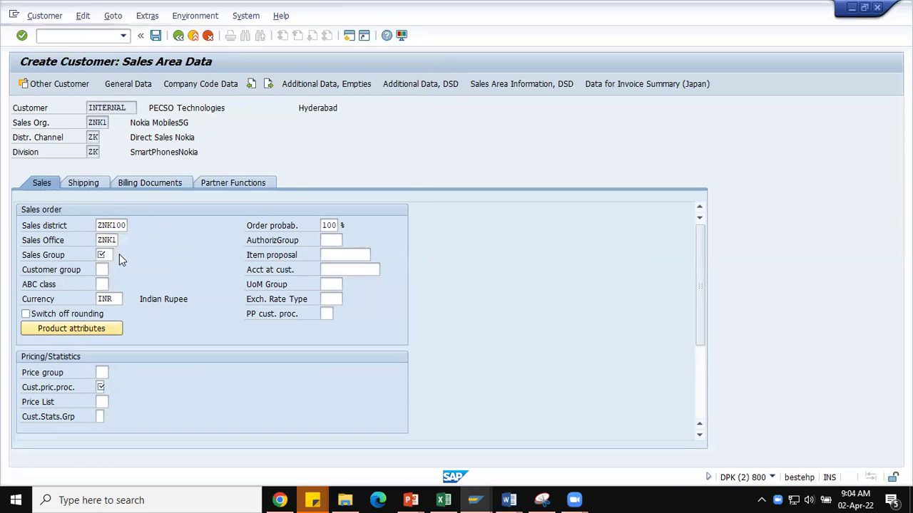
pyautogui.press('F4')
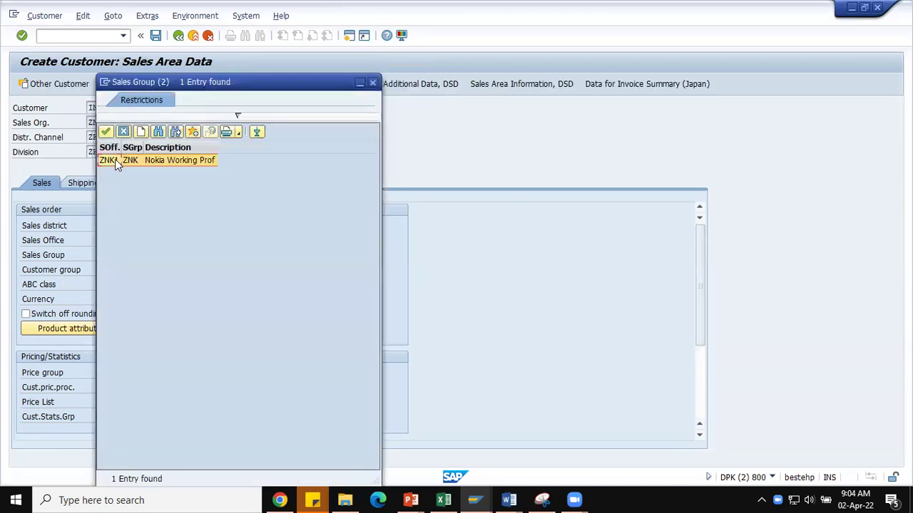
pyautogui.doubleClick(115, 159)
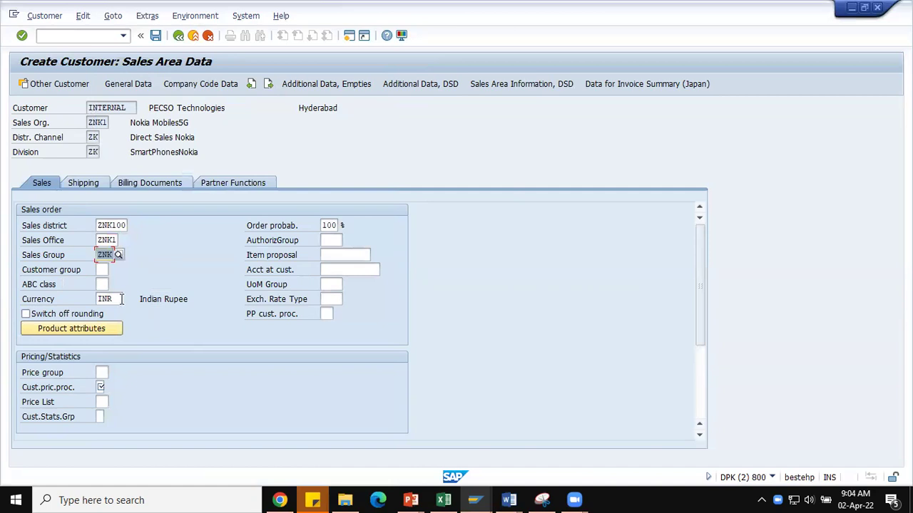
# - Choose customer group 01 Industrial customers
pyautogui.click(101, 270)
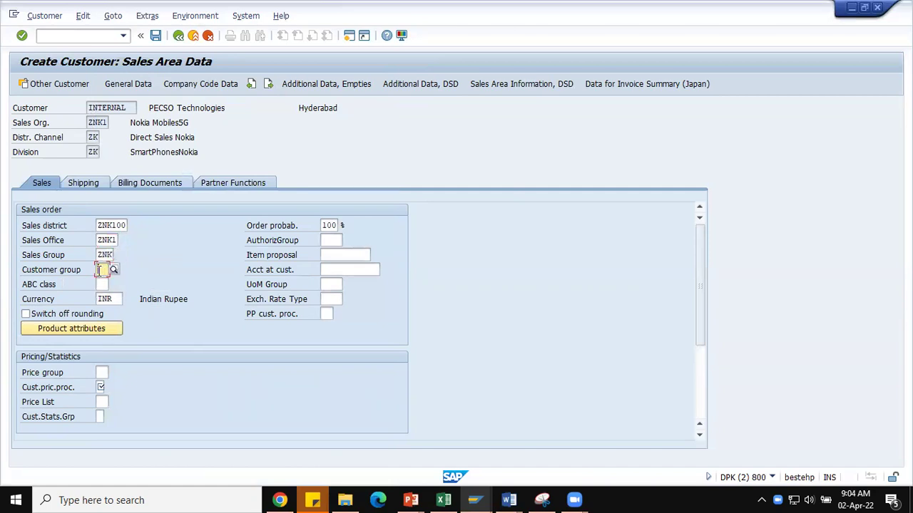
pyautogui.click(115, 269)
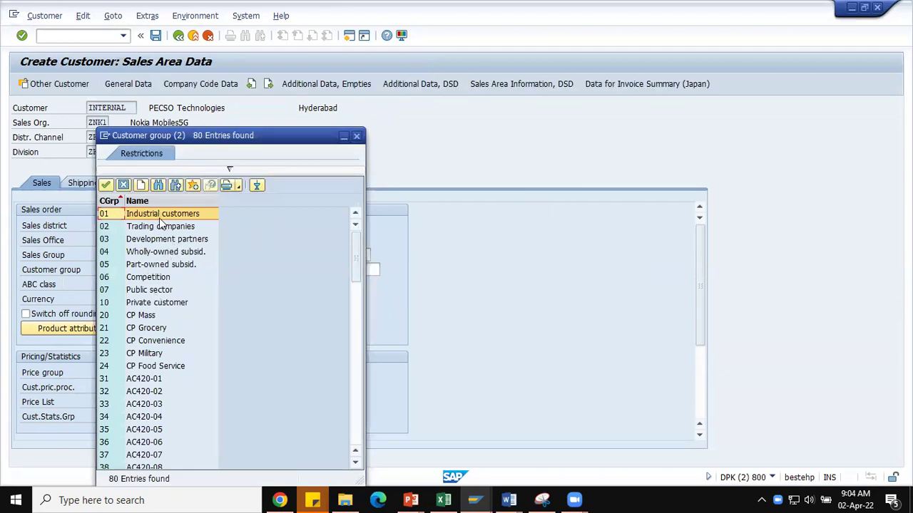
pyautogui.moveTo(203, 138); pyautogui.dragTo(306, 106)
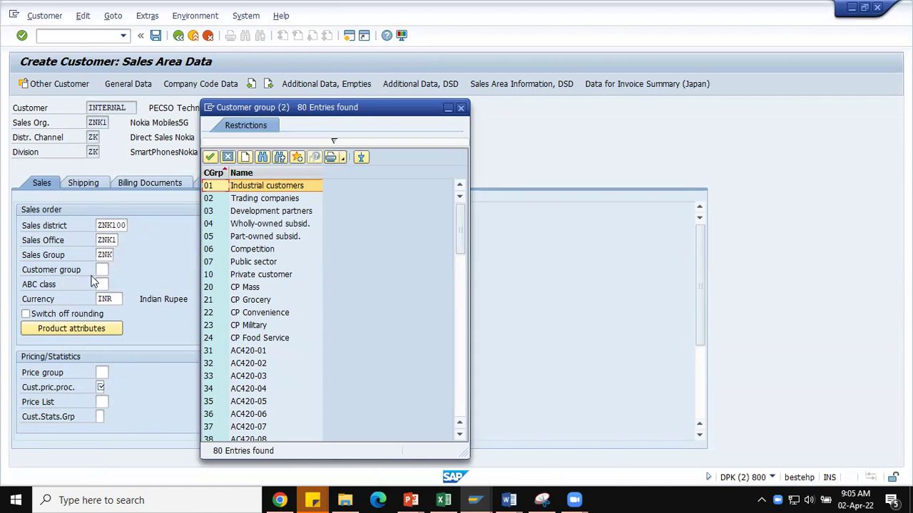
pyautogui.click(274, 191)
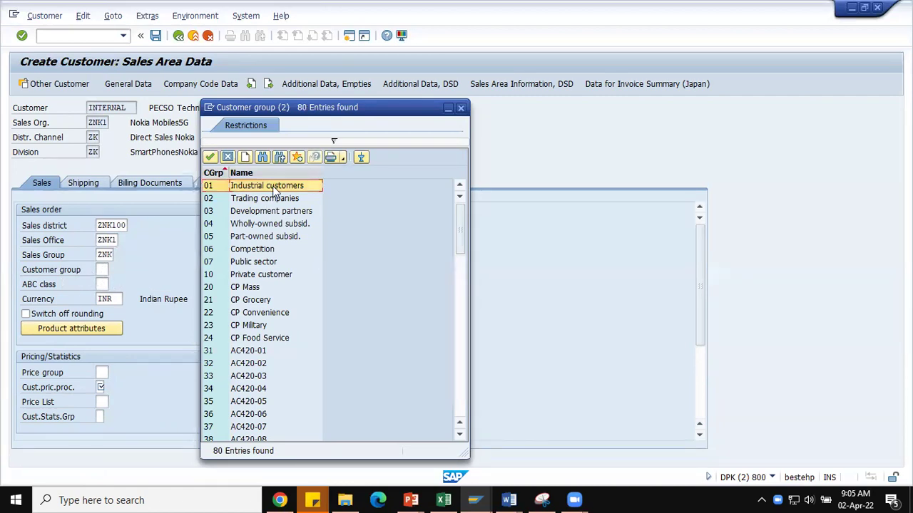
pyautogui.doubleClick(274, 191)
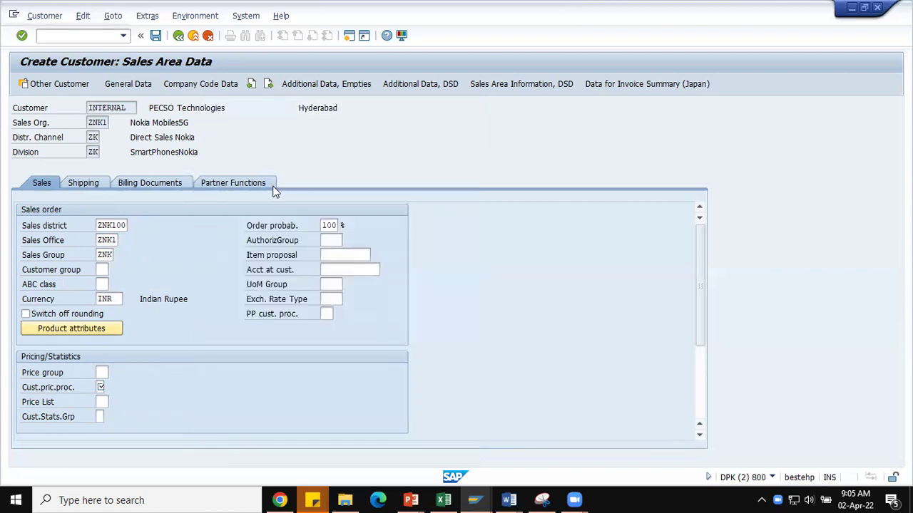
# - Choose 1 Standard from the F4 list as the customer pricing procedure
pyautogui.click(112, 299)
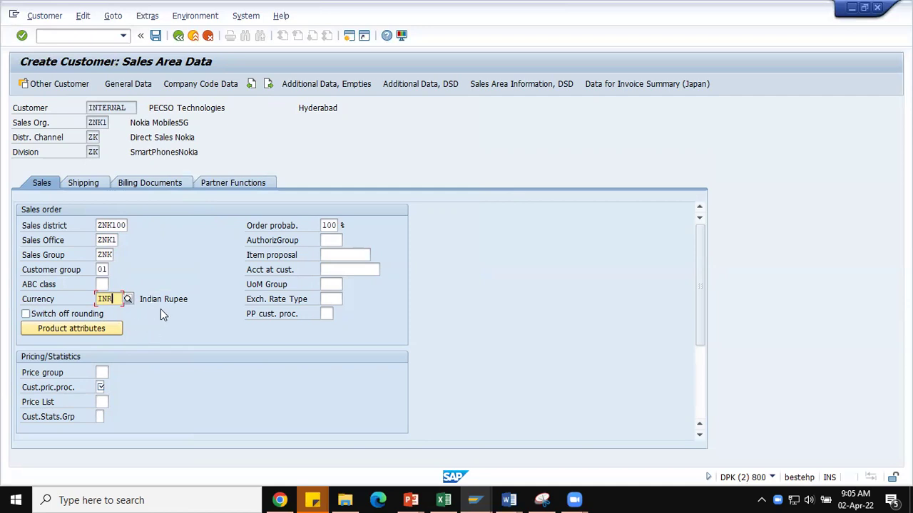
pyautogui.click(100, 388)
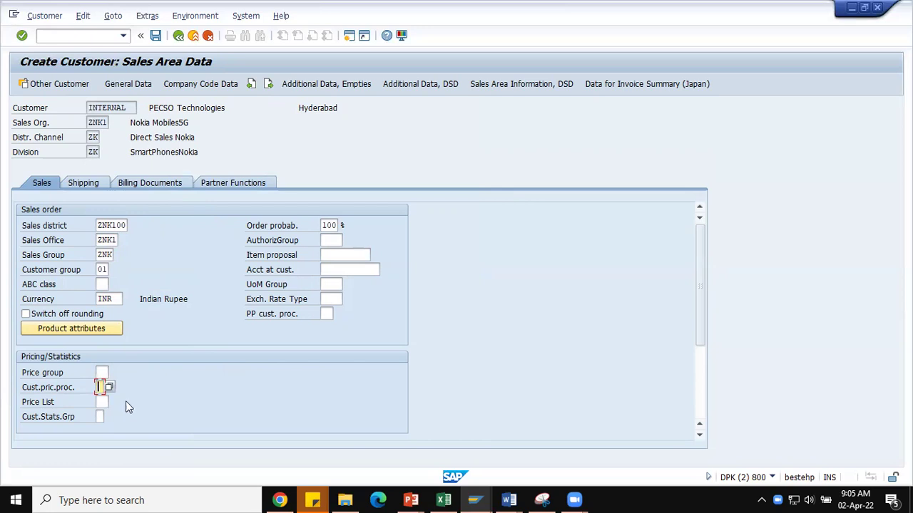
pyautogui.click(109, 387)
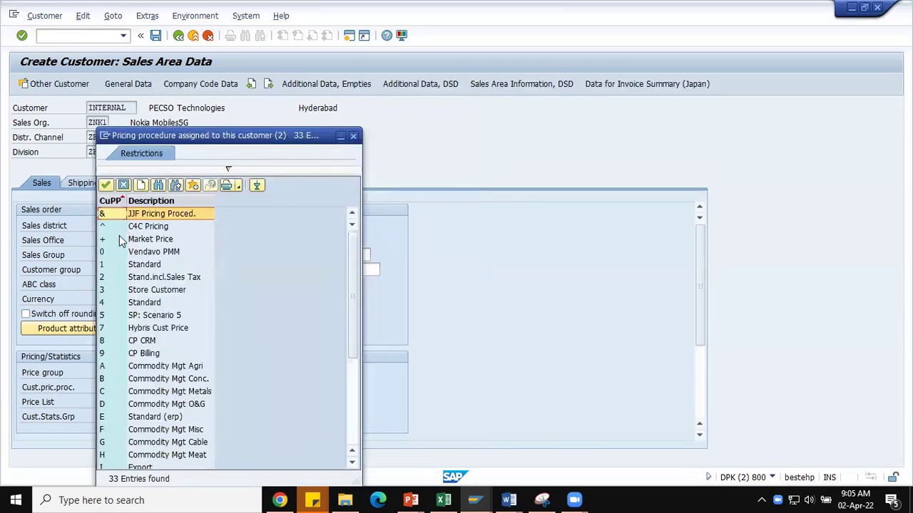
pyautogui.moveTo(213, 136); pyautogui.dragTo(400, 63)
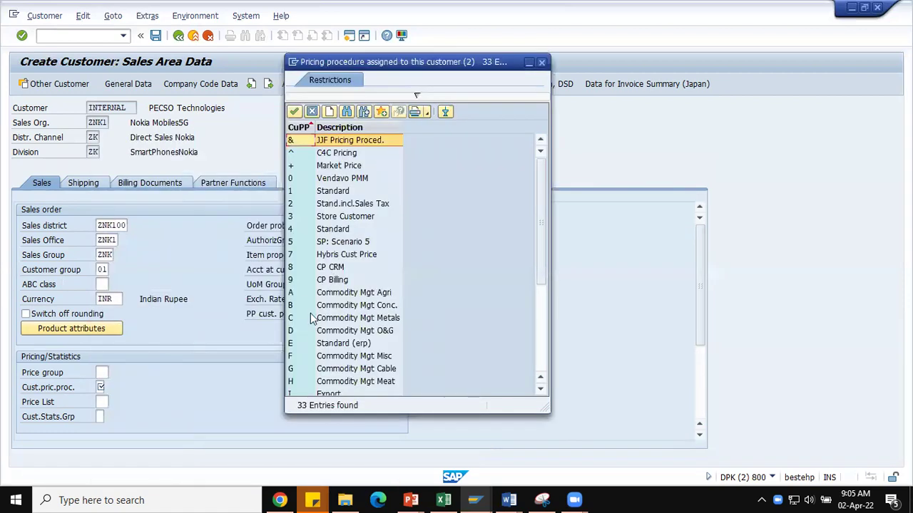
pyautogui.doubleClick(334, 191)
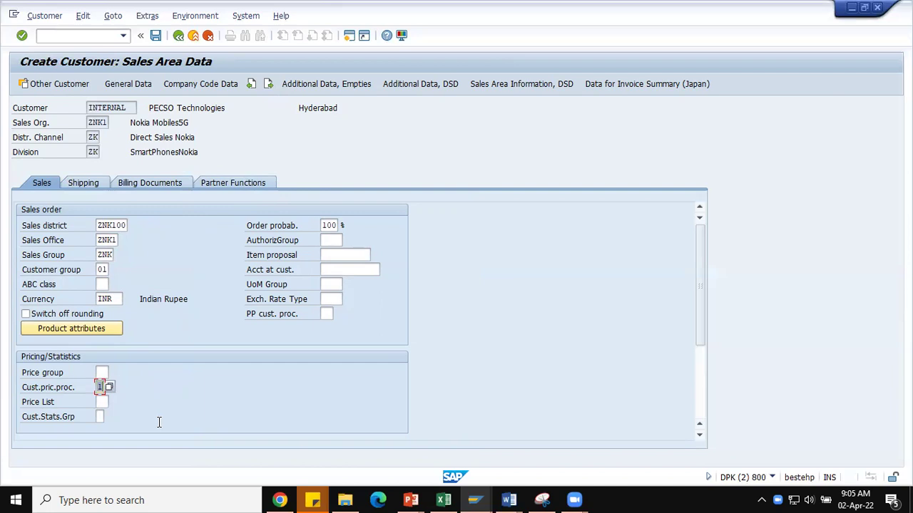
pyautogui.click(103, 373)
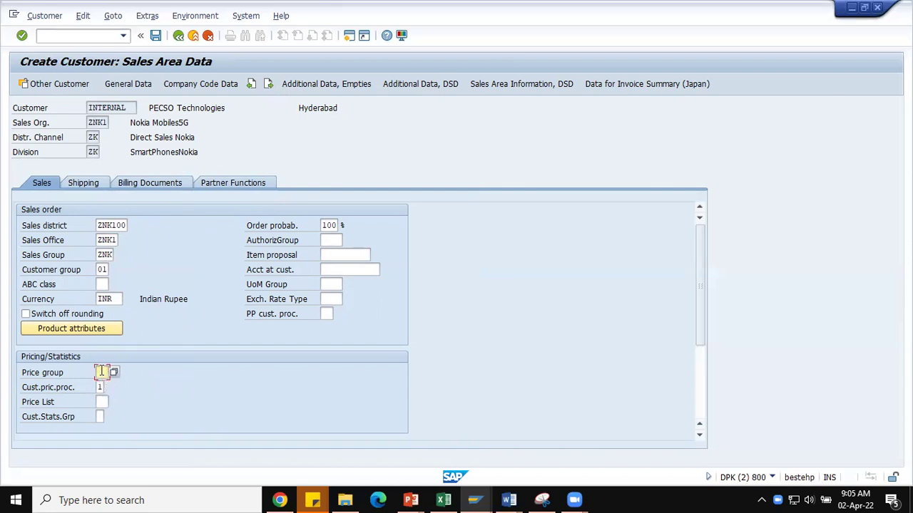
# - Leave Price List, Cust.Stats.Grp, Item proposal and Acct at cust. empty and bring up Shipping data
pyautogui.click(102, 402)
pyautogui.click(102, 416)
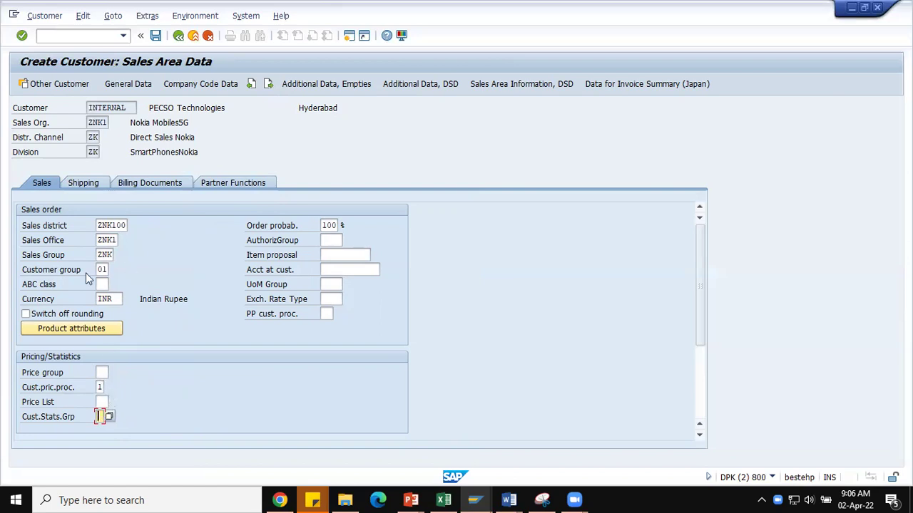
pyautogui.click(344, 255)
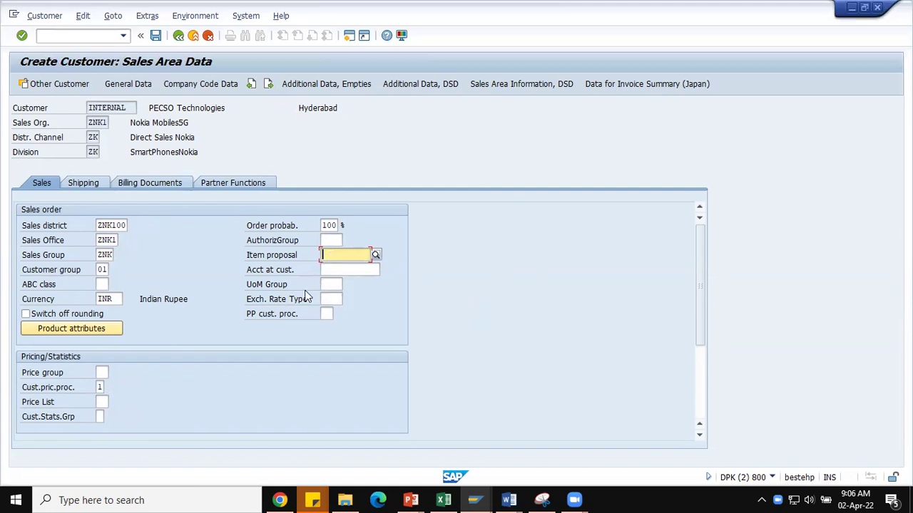
pyautogui.click(343, 270)
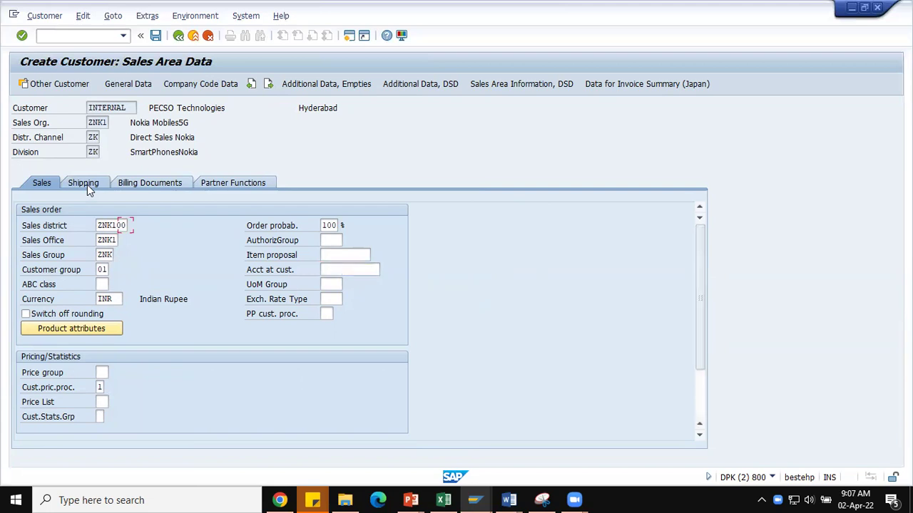
pyautogui.click(87, 185)
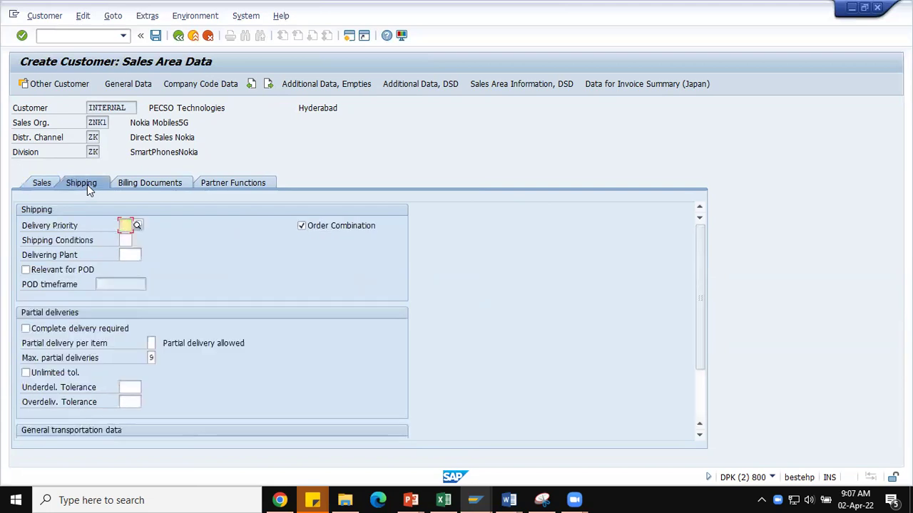
# - Set delivery priority 01 High and shipping conditions 02 Standard
pyautogui.click(136, 224)
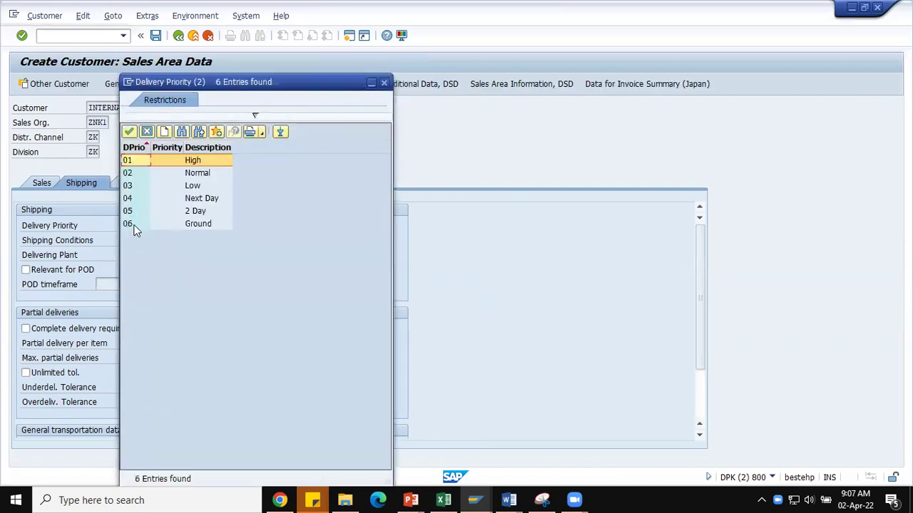
pyautogui.doubleClick(178, 164)
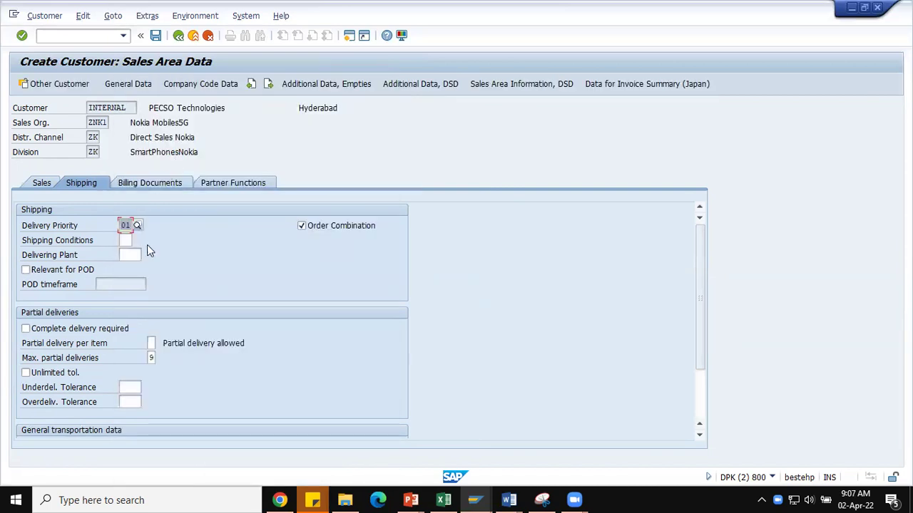
pyautogui.click(122, 239)
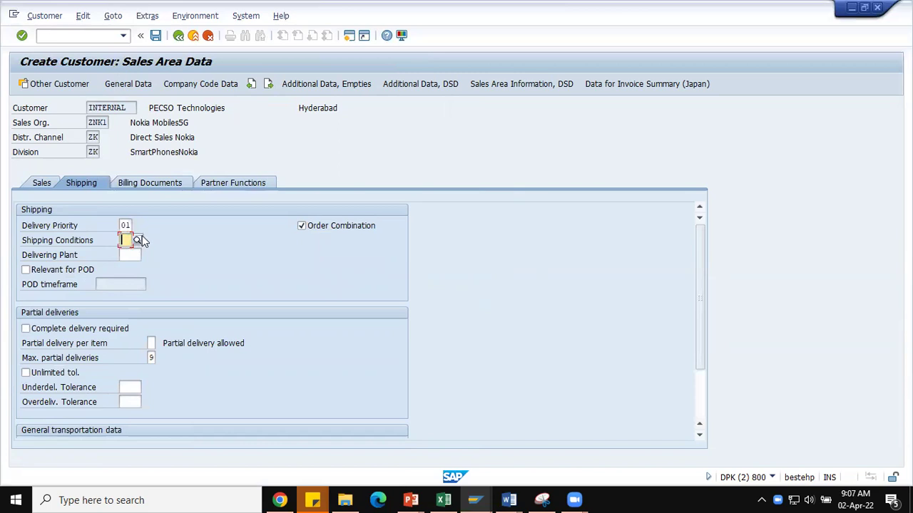
pyautogui.click(137, 240)
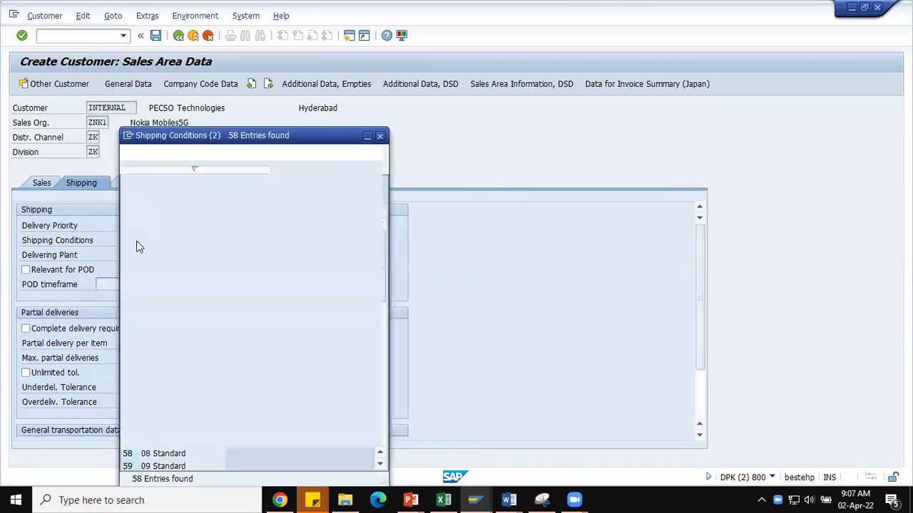
pyautogui.moveTo(205, 141); pyautogui.dragTo(292, 98)
pyautogui.doubleClick(233, 184)
pyautogui.click(130, 256)
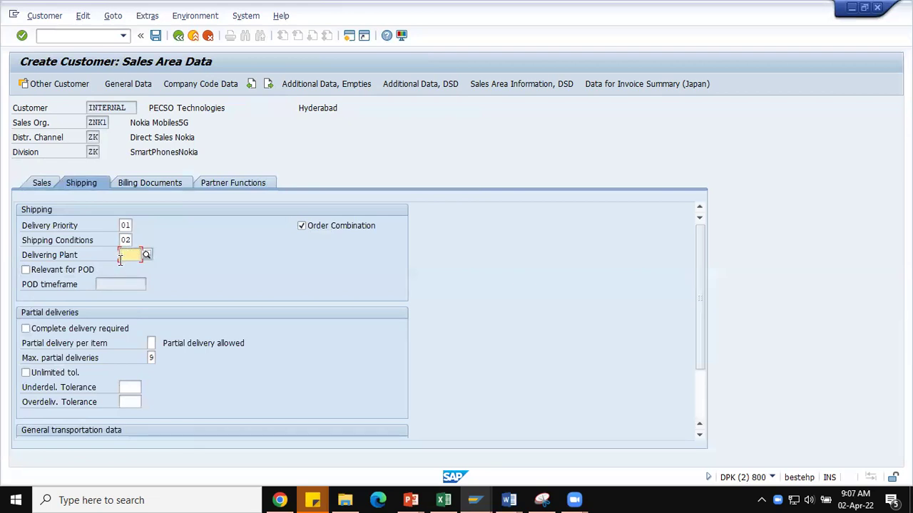
# - Toggle Relevant for POD and Complete delivery required on and back off, leaving both unchecked
pyautogui.click(77, 270)
pyautogui.click(118, 285)
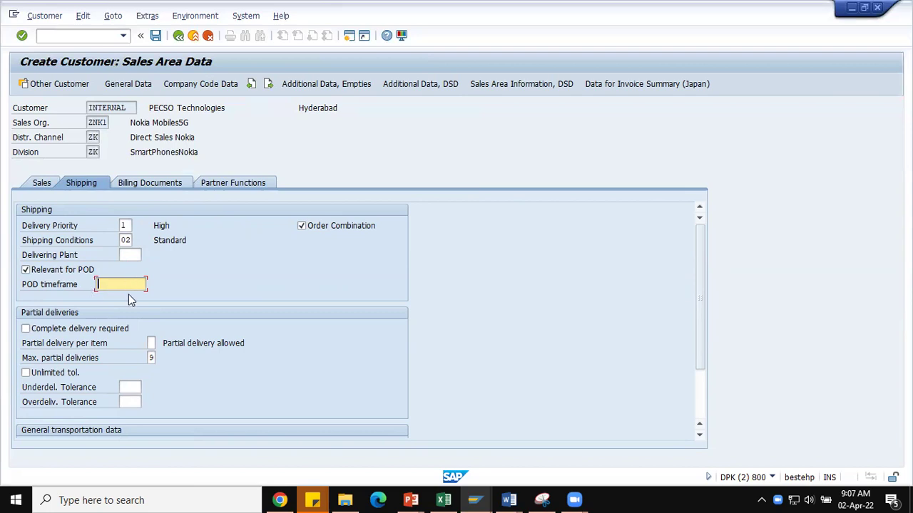
pyautogui.click(70, 273)
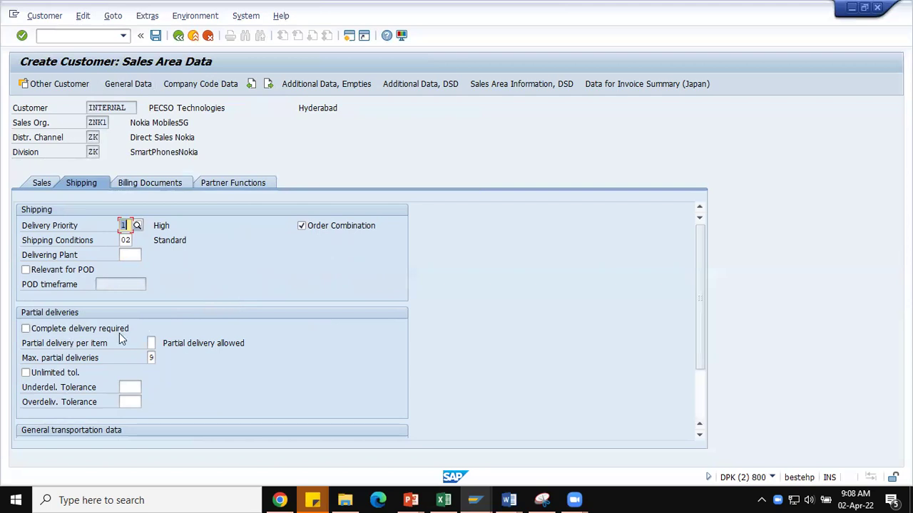
pyautogui.click(91, 329)
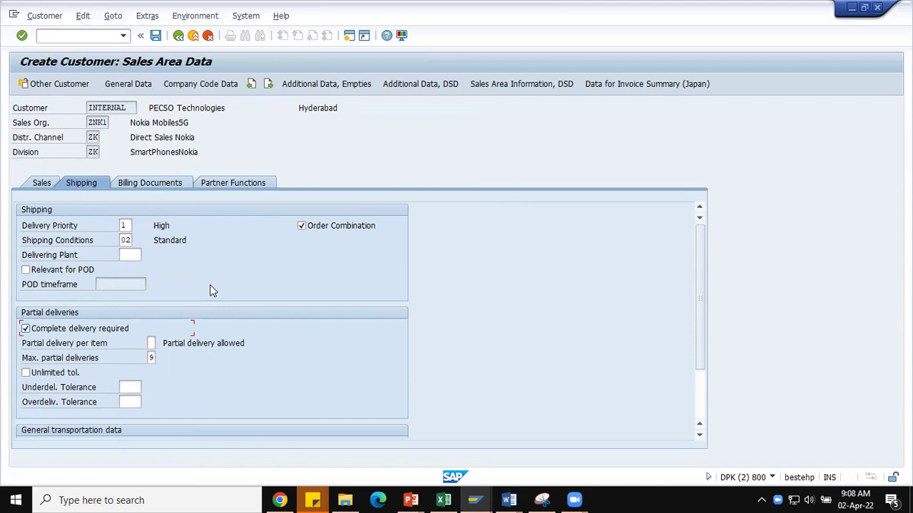
pyautogui.click(57, 330)
pyautogui.click(150, 357)
# - In the Billing Documents data, tick and untick Rebate so it stays unchecked
pyautogui.click(165, 185)
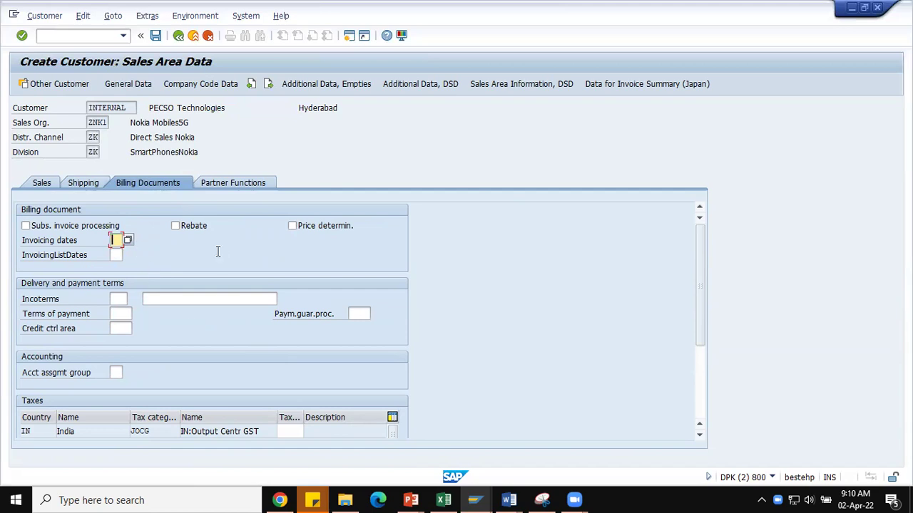
pyautogui.click(182, 229)
pyautogui.click(187, 232)
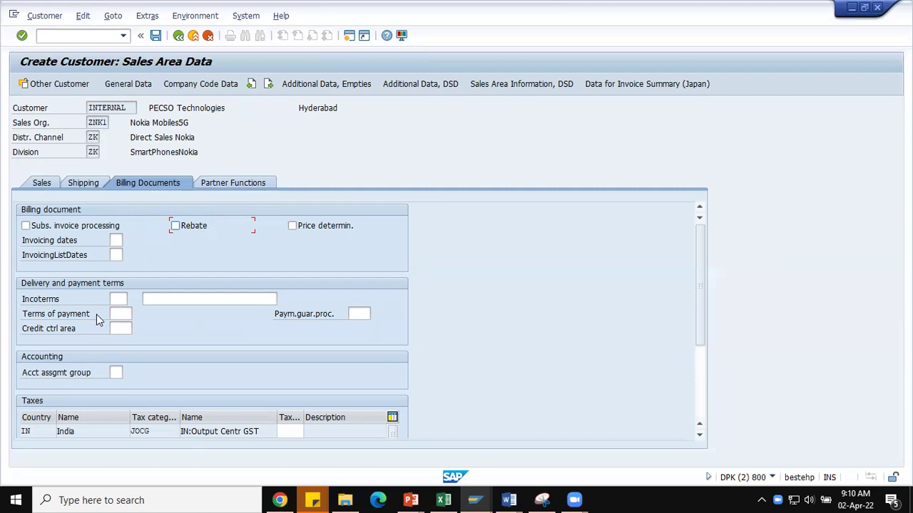
pyautogui.click(120, 300)
# - Set Incoterms to CIF with the description 'Cost Insurance Freight'
pyautogui.click(129, 296)
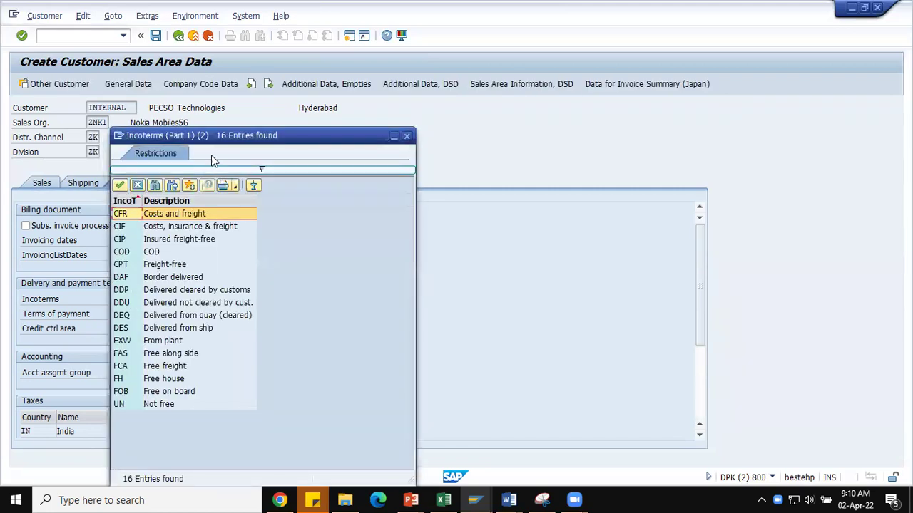
pyautogui.moveTo(229, 140); pyautogui.dragTo(357, 104)
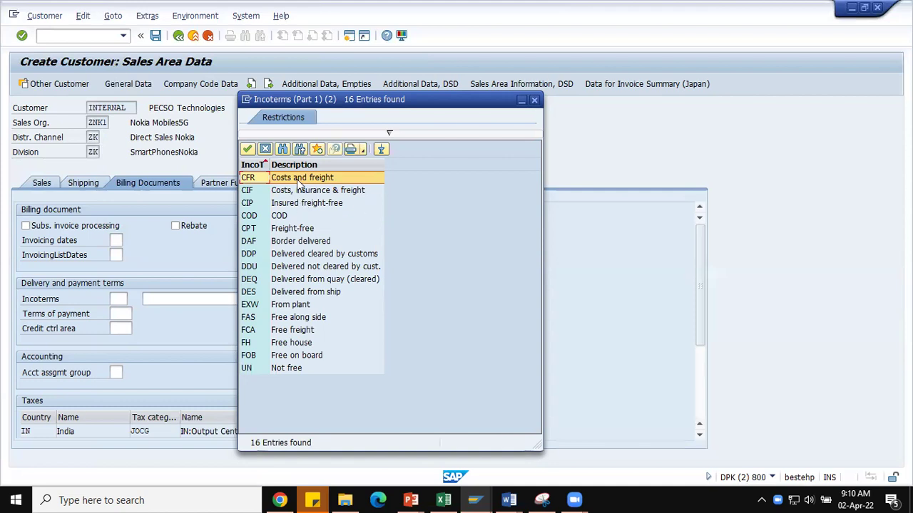
pyautogui.click(327, 191)
pyautogui.click(327, 191)
pyautogui.click(202, 300)
pyautogui.write('Cost ')
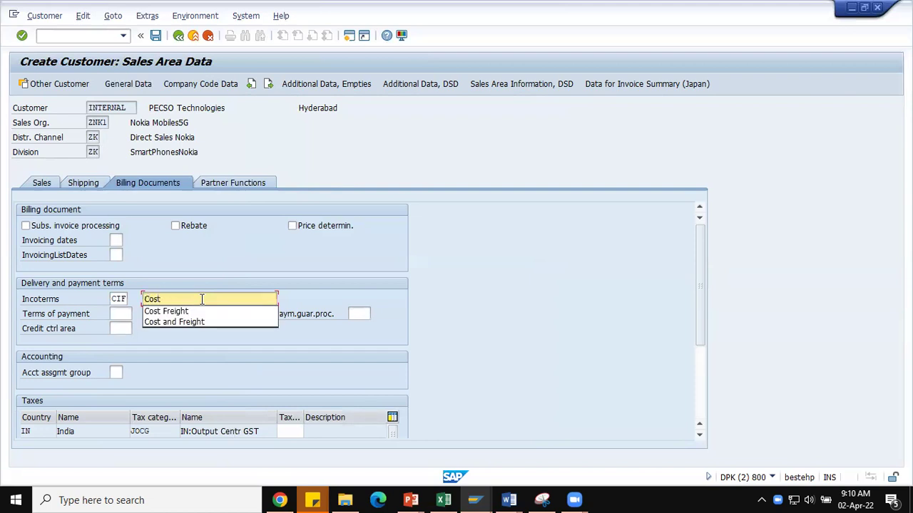
pyautogui.write('Insu')
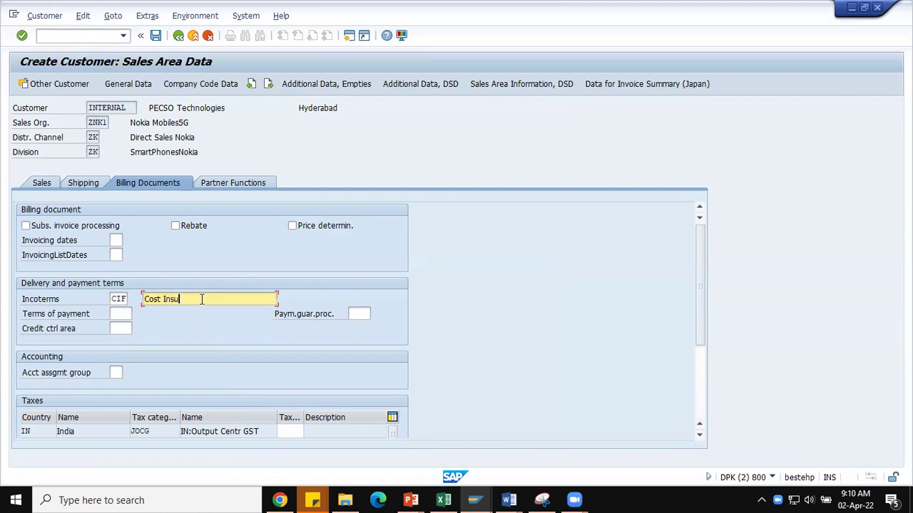
pyautogui.write('rance Freight')
pyautogui.press('Tab')
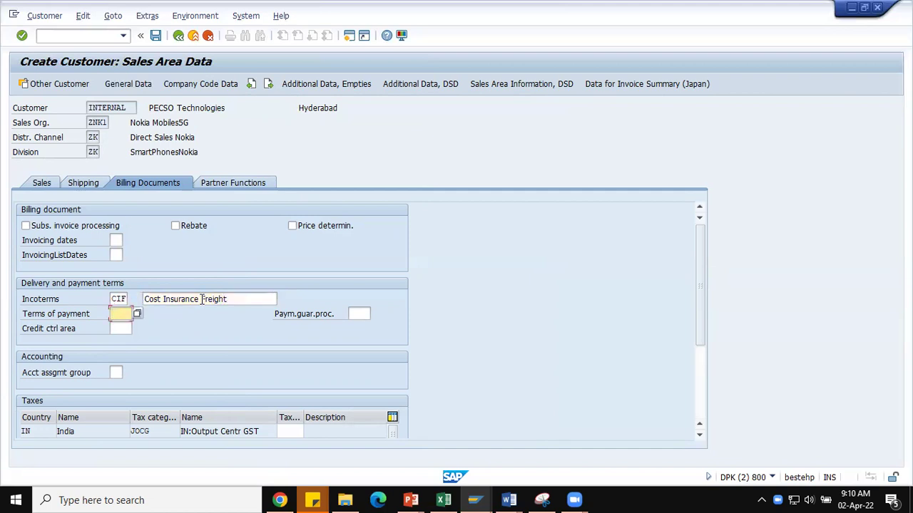
# - Pick payment terms ZNK1, leaving credit control area and account assignment group unchanged
pyautogui.click(138, 315)
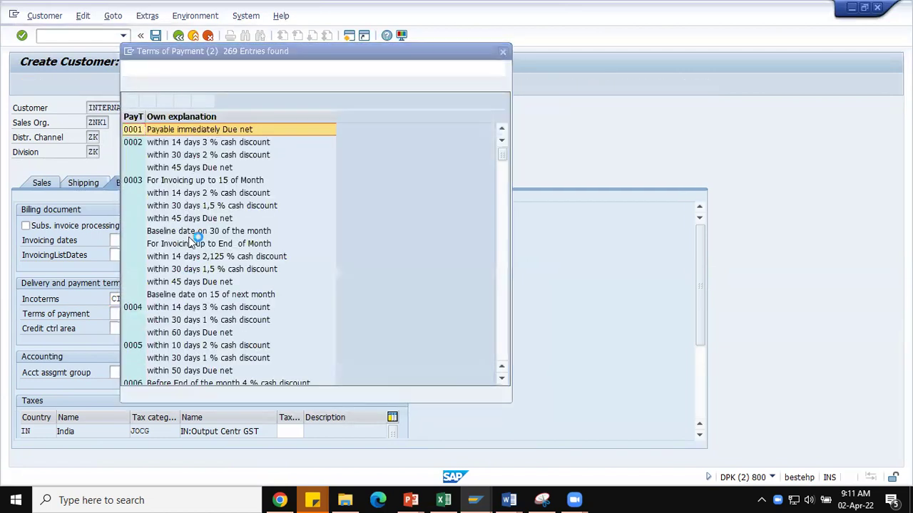
pyautogui.scroll(-10, 238, 255)
pyautogui.scroll(-2, 488, 200)
pyautogui.moveTo(501, 196); pyautogui.dragTo(479, 361)
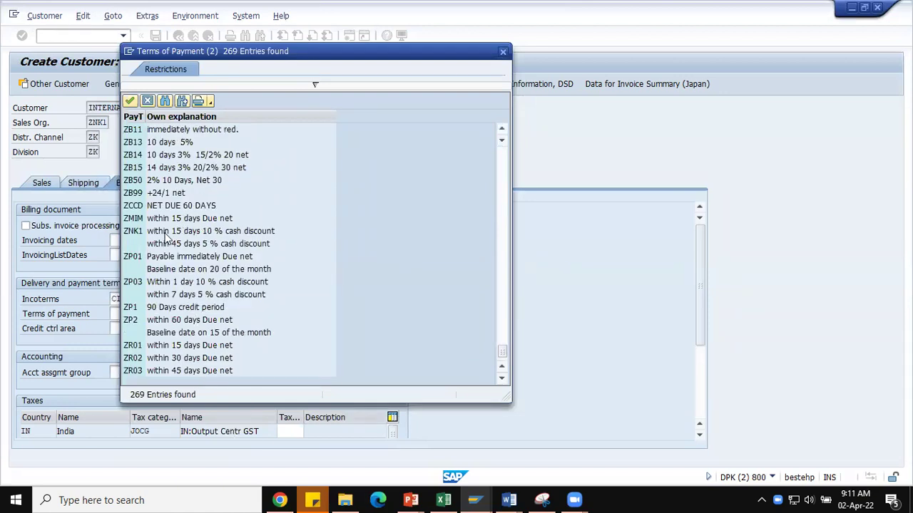
pyautogui.doubleClick(165, 242)
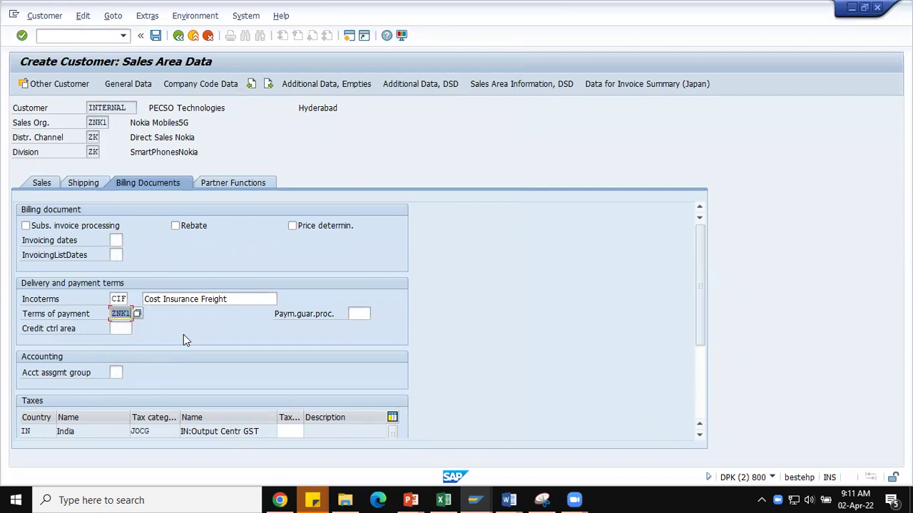
pyautogui.click(121, 329)
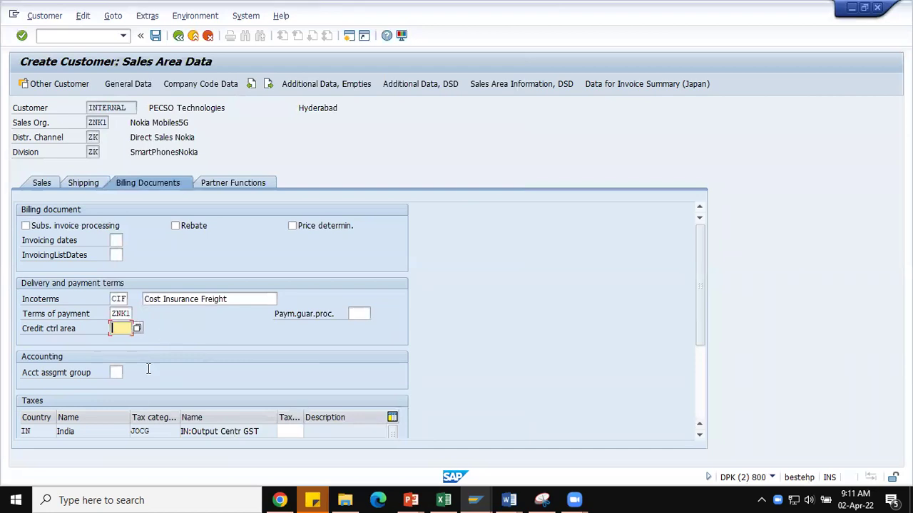
pyautogui.click(117, 373)
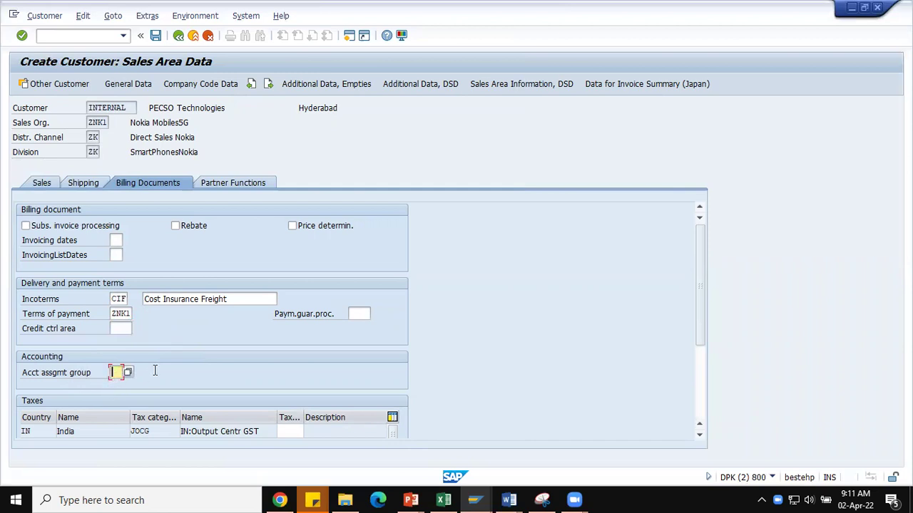
pyautogui.moveTo(694, 302); pyautogui.dragTo(699, 338)
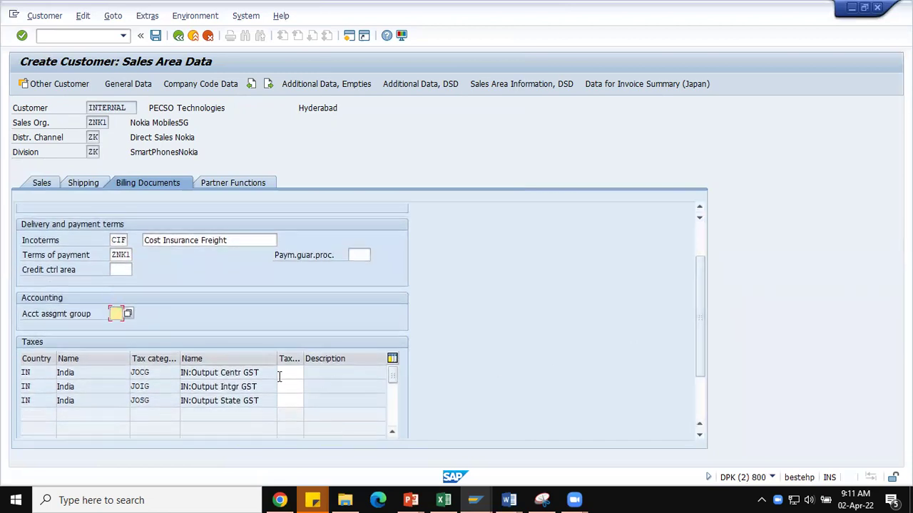
# - Classify all three India GST output taxes as 0 (NO TAX), then view the partner functions
pyautogui.click(280, 374)
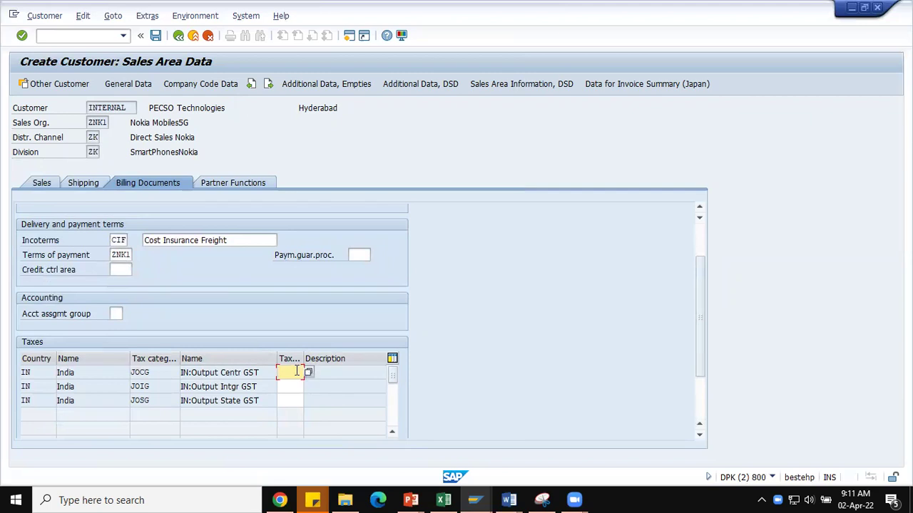
pyautogui.write('0')
pyautogui.click(291, 386)
pyautogui.write('0')
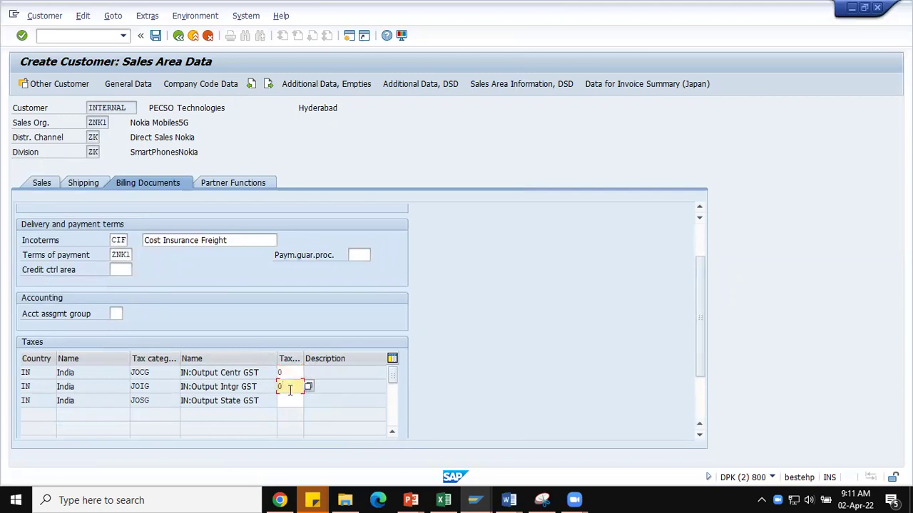
pyautogui.click(292, 398)
pyautogui.write('0')
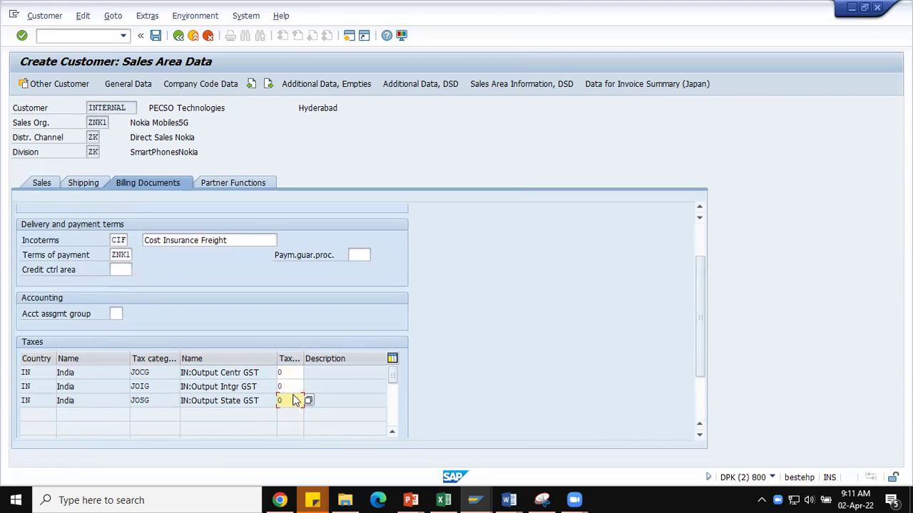
pyautogui.press('Return')
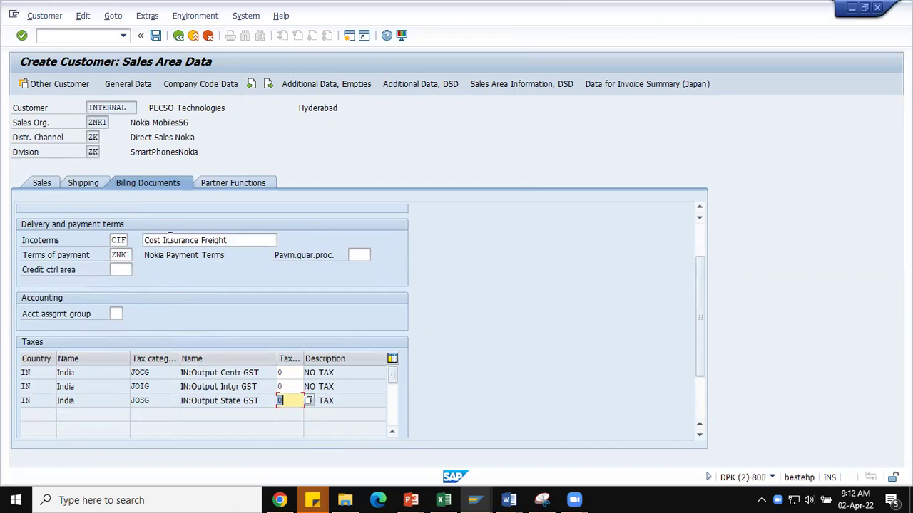
pyautogui.click(233, 183)
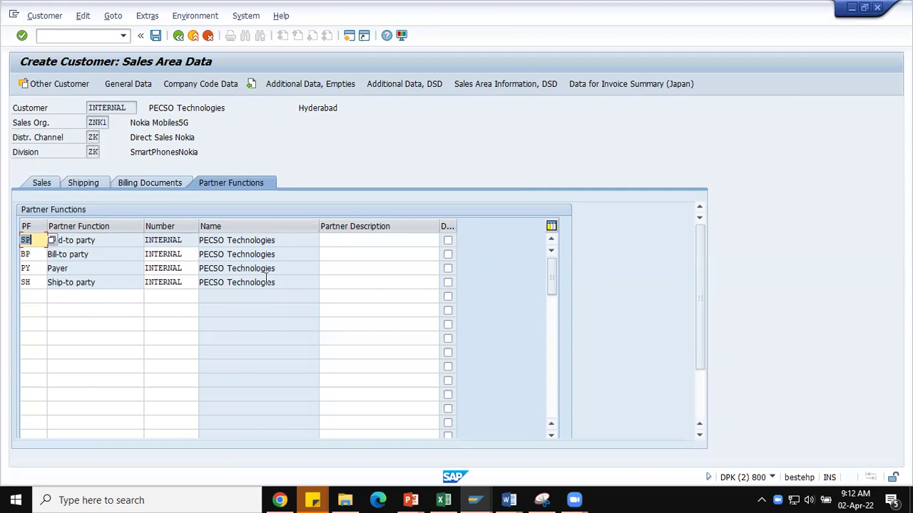
# - Save the new customer PECSO Technologies and confirm the follow-up dialog
pyautogui.click(156, 36)
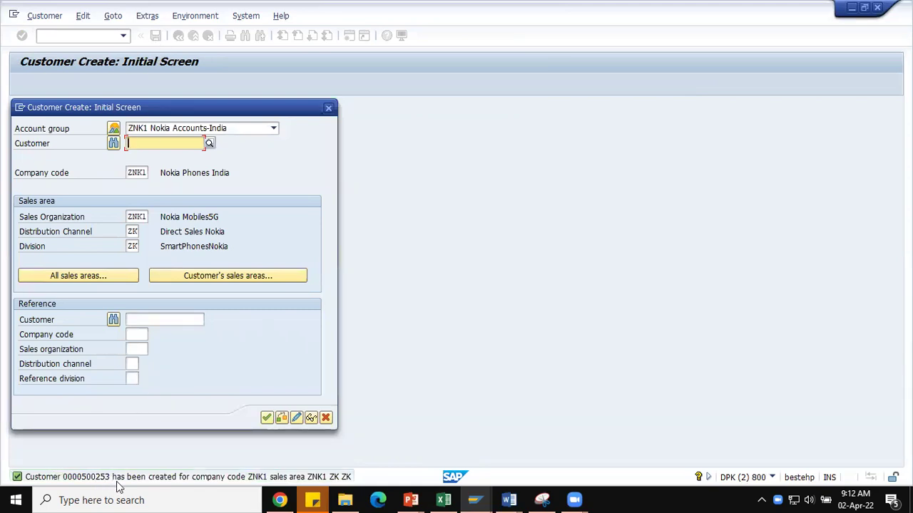
pyautogui.click(312, 418)
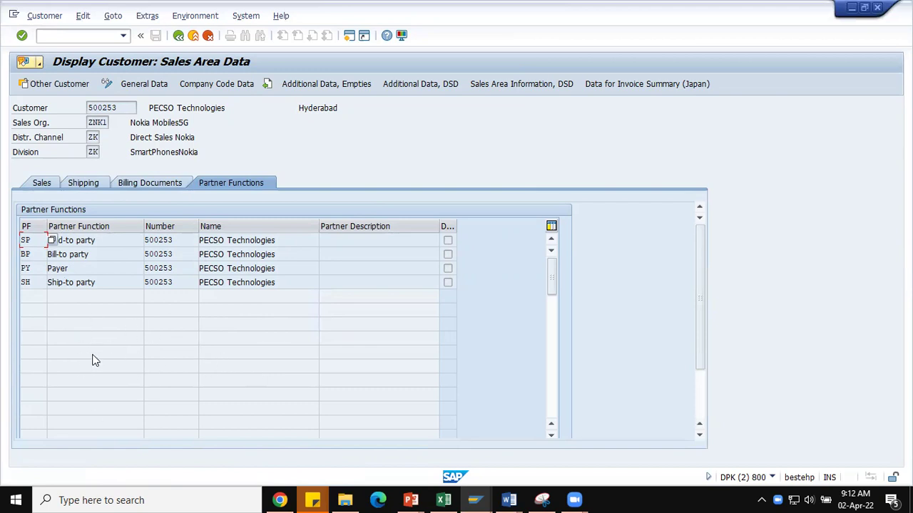
# - Review the saved customer's general, company code and sales area data in display mode
pyautogui.click(132, 88)
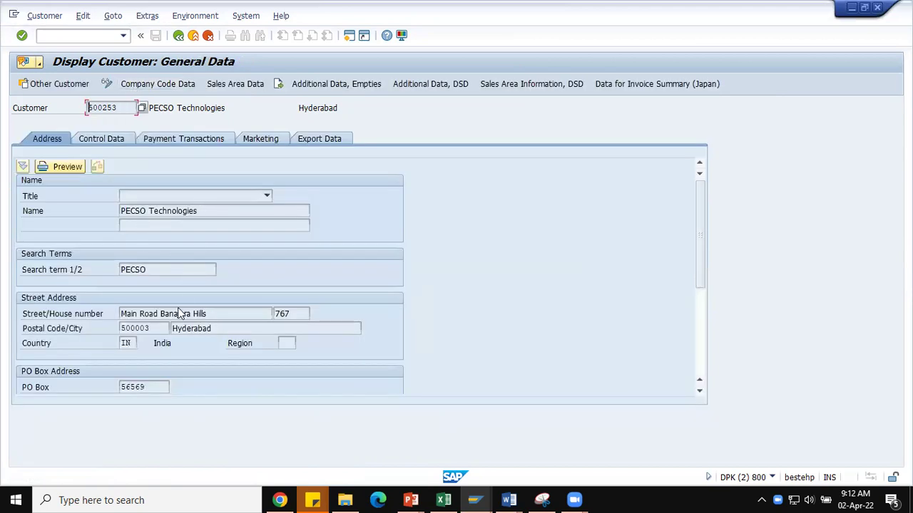
pyautogui.click(178, 85)
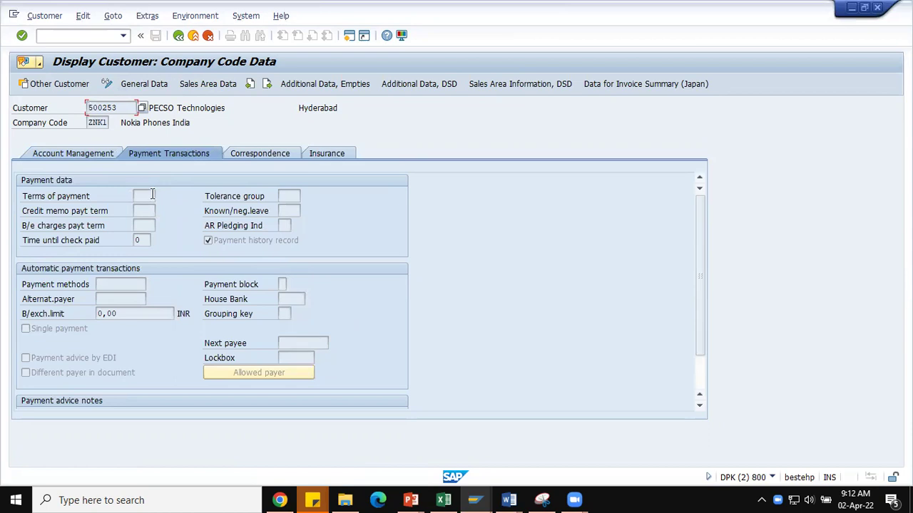
pyautogui.click(214, 86)
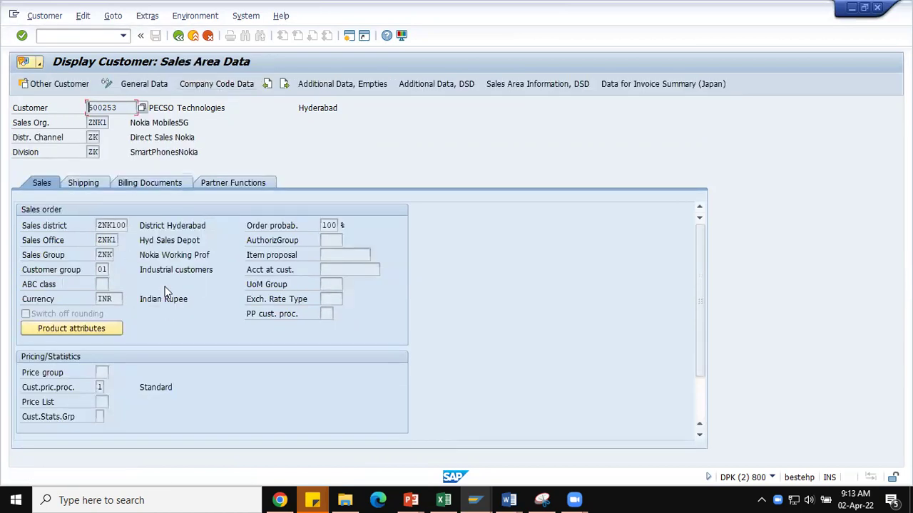